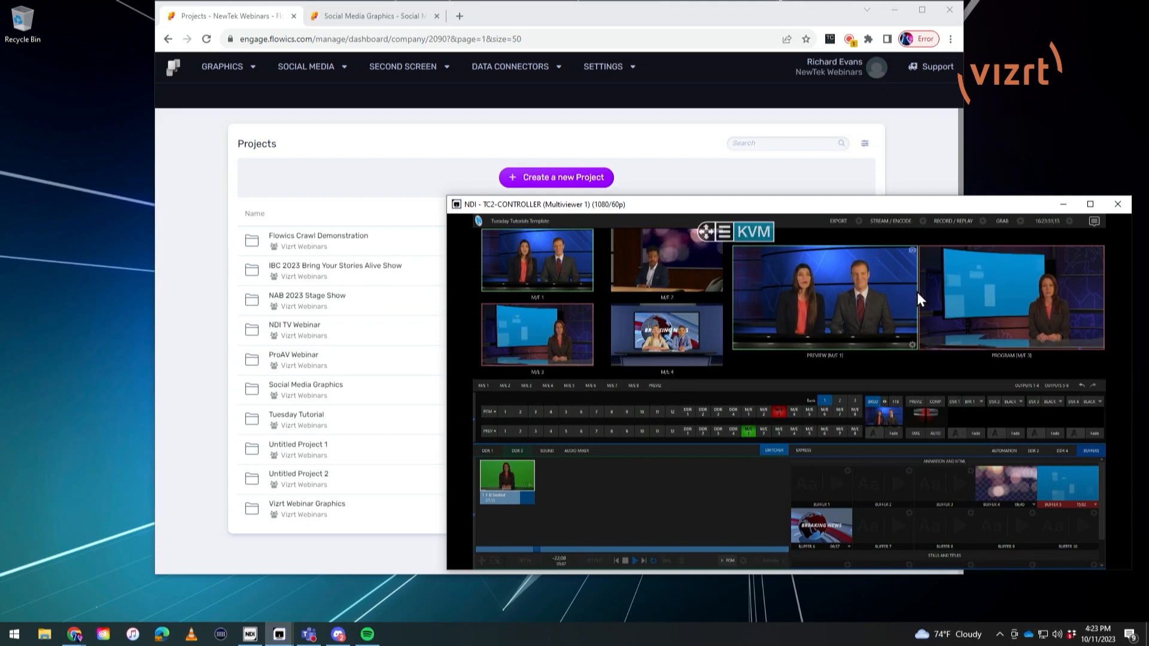
# Step: Maximize the browser window and open the flows list of the Social Media Graphics project
pyautogui.click(810, 11)
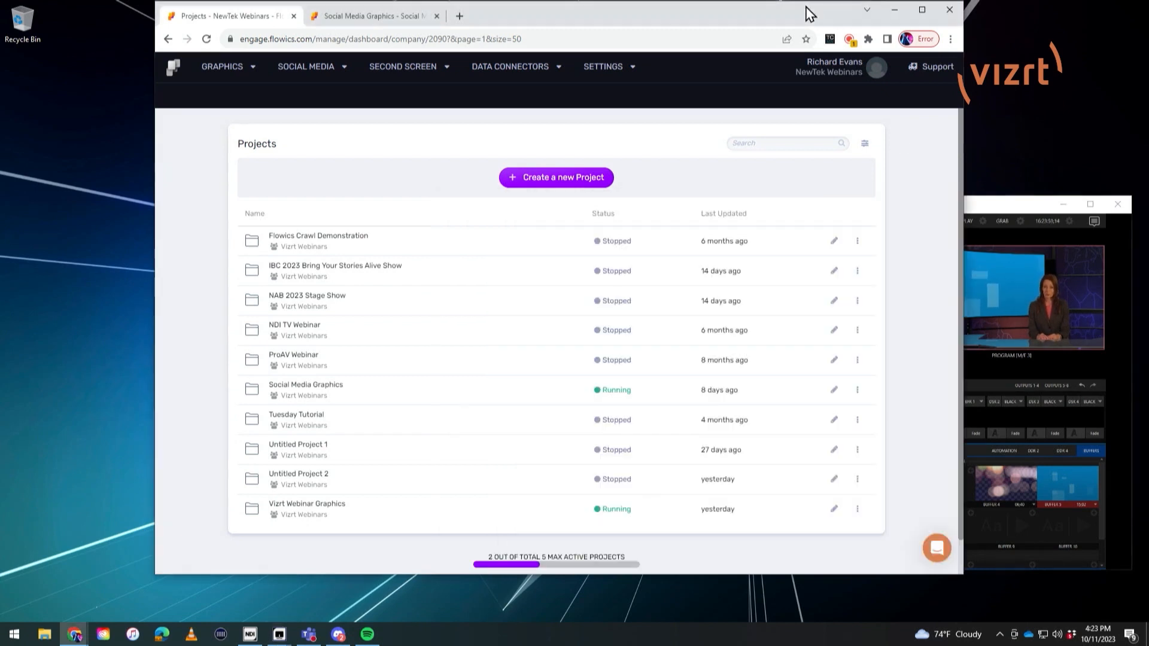
pyautogui.click(922, 10)
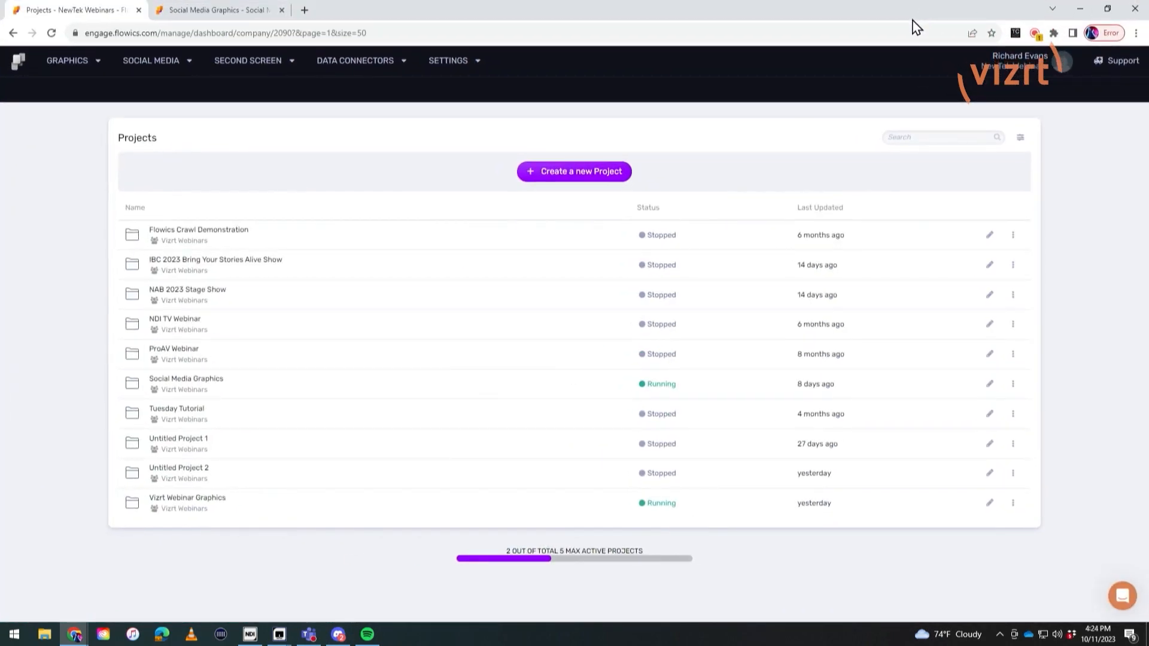
pyautogui.click(207, 388)
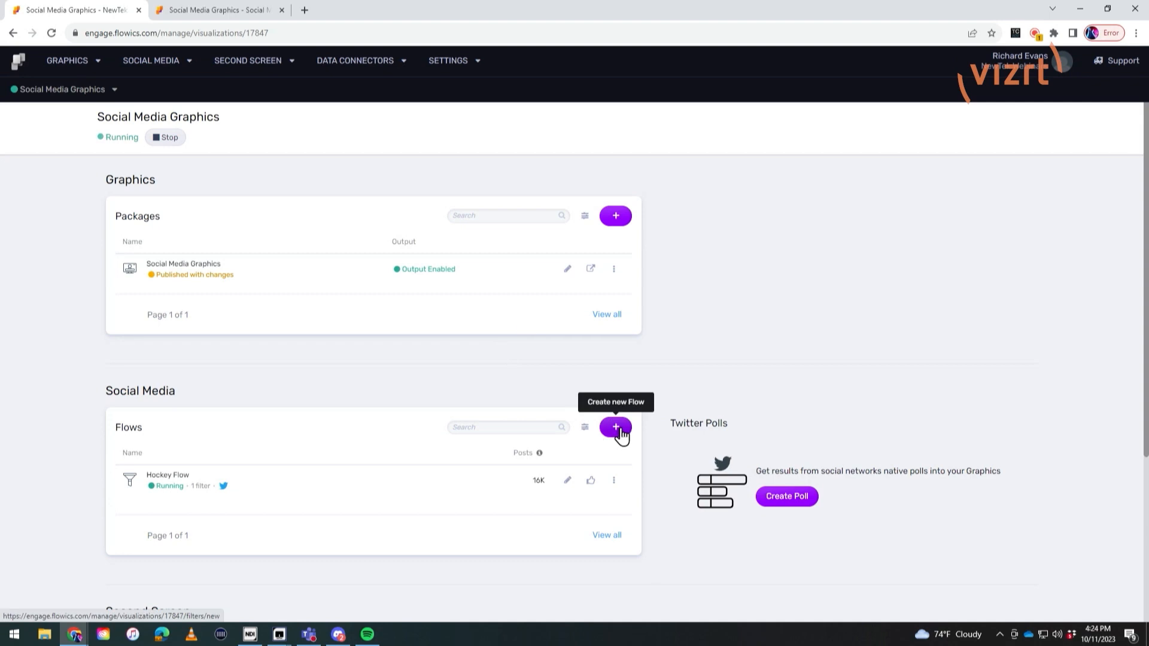
pyautogui.click(160, 62)
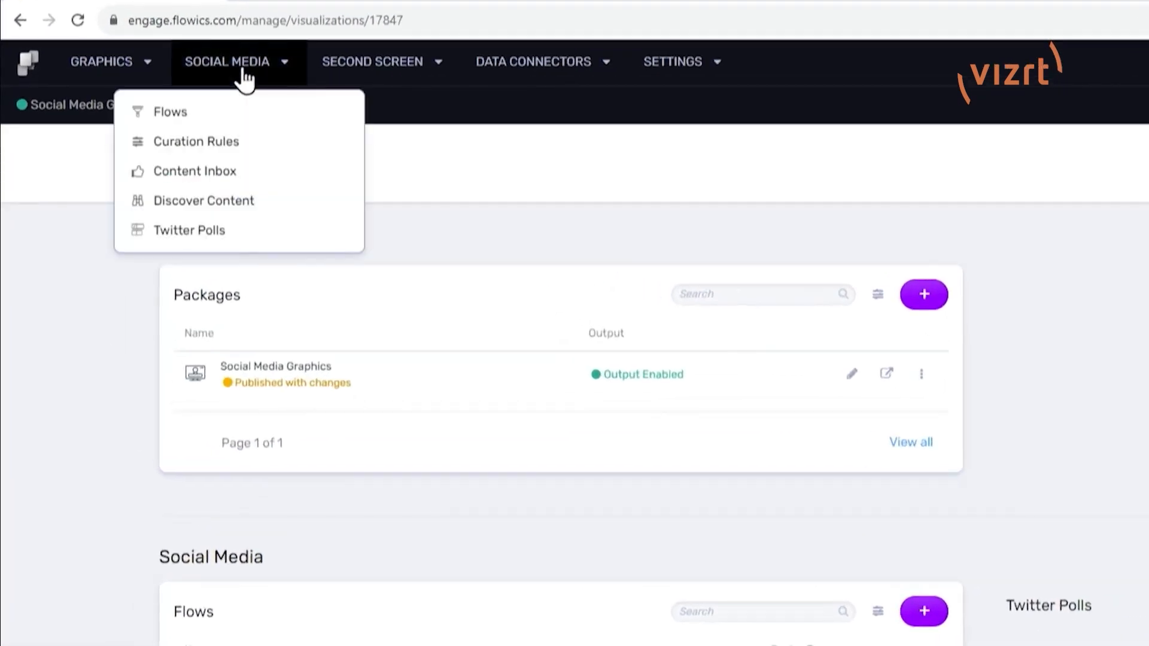
pyautogui.click(185, 115)
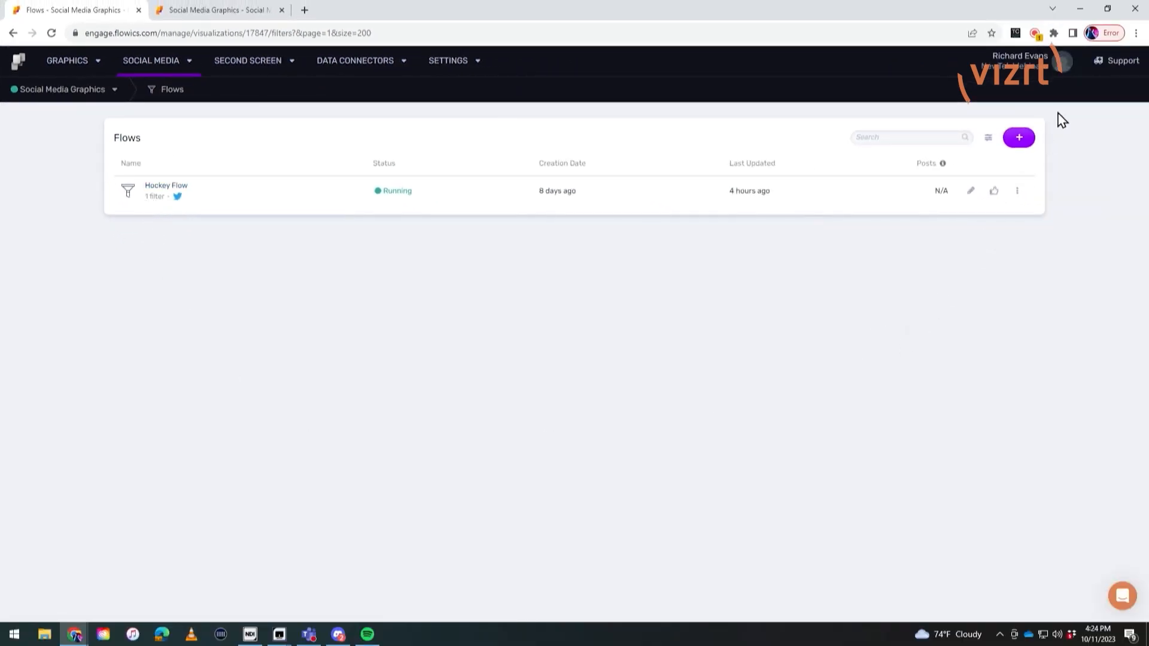
# Step: Start a new flow, review the social media stream types available as filters, and return to the flows list without saving
pyautogui.click(1026, 137)
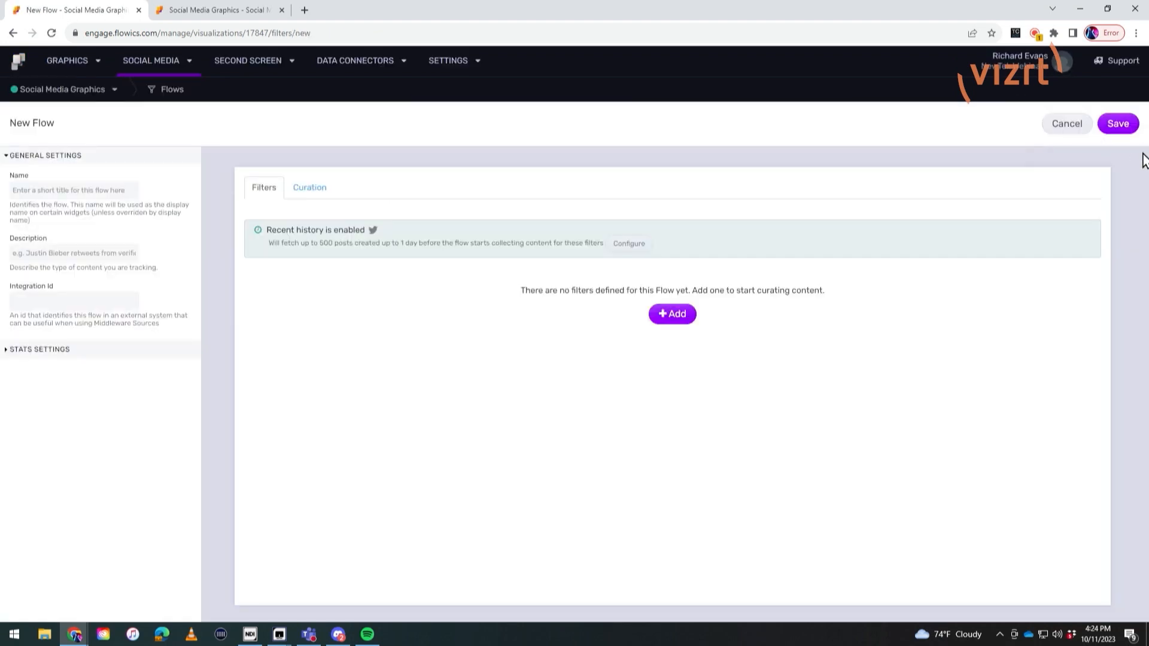
pyautogui.click(680, 315)
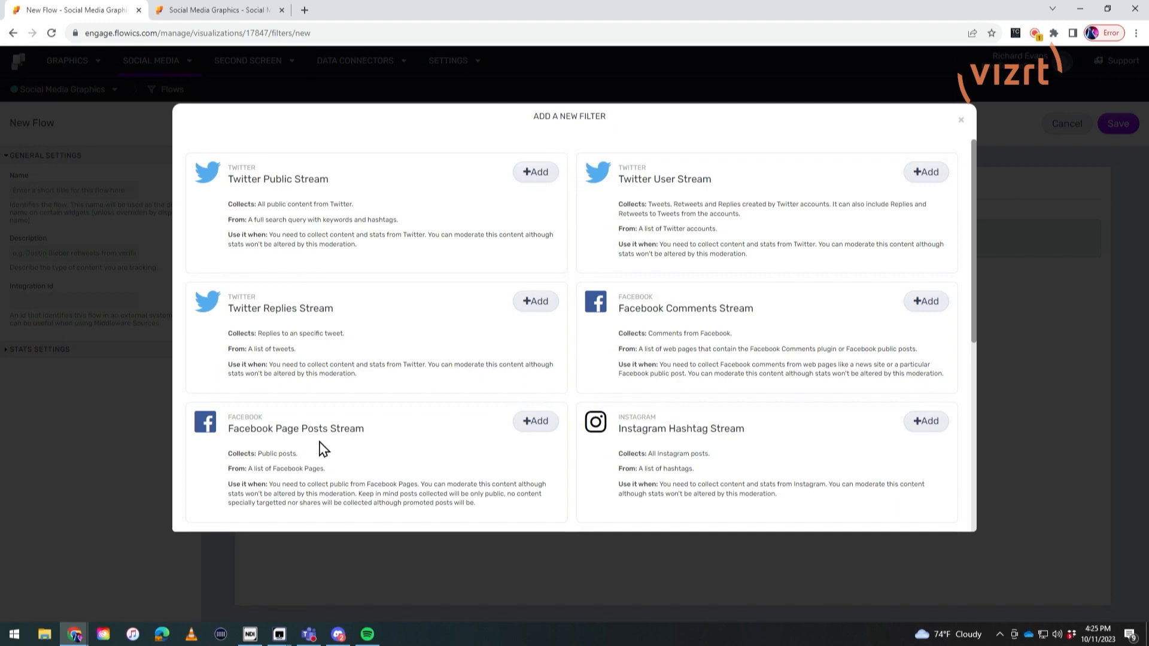
pyautogui.scroll(-3, 788, 473)
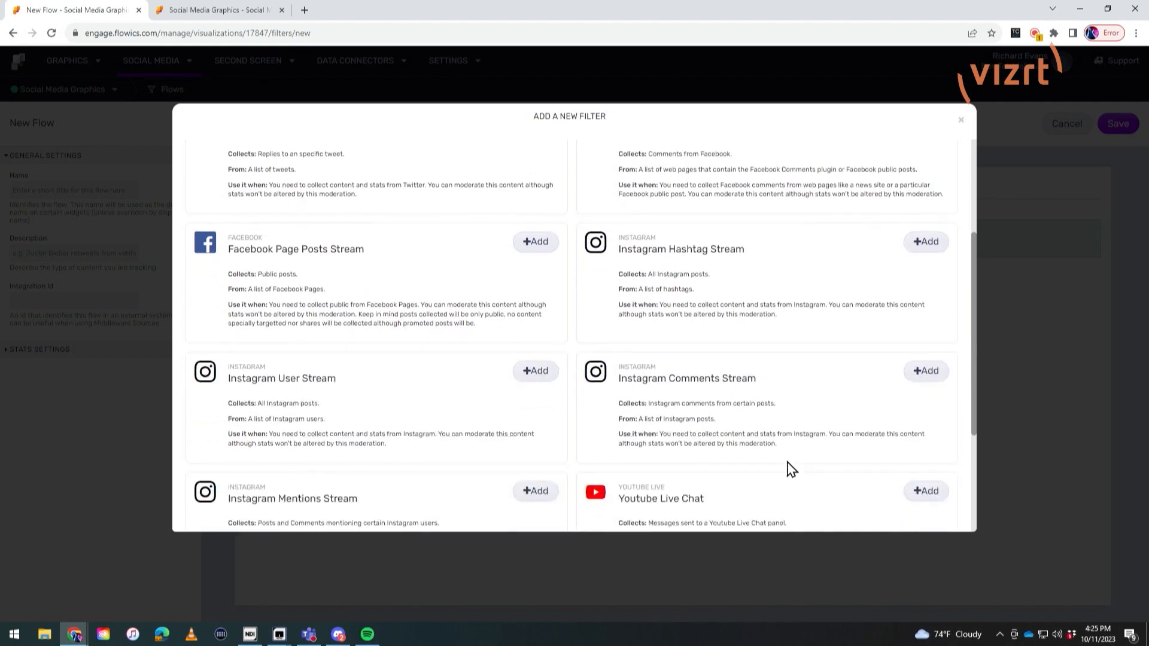
pyautogui.scroll(-3, 791, 470)
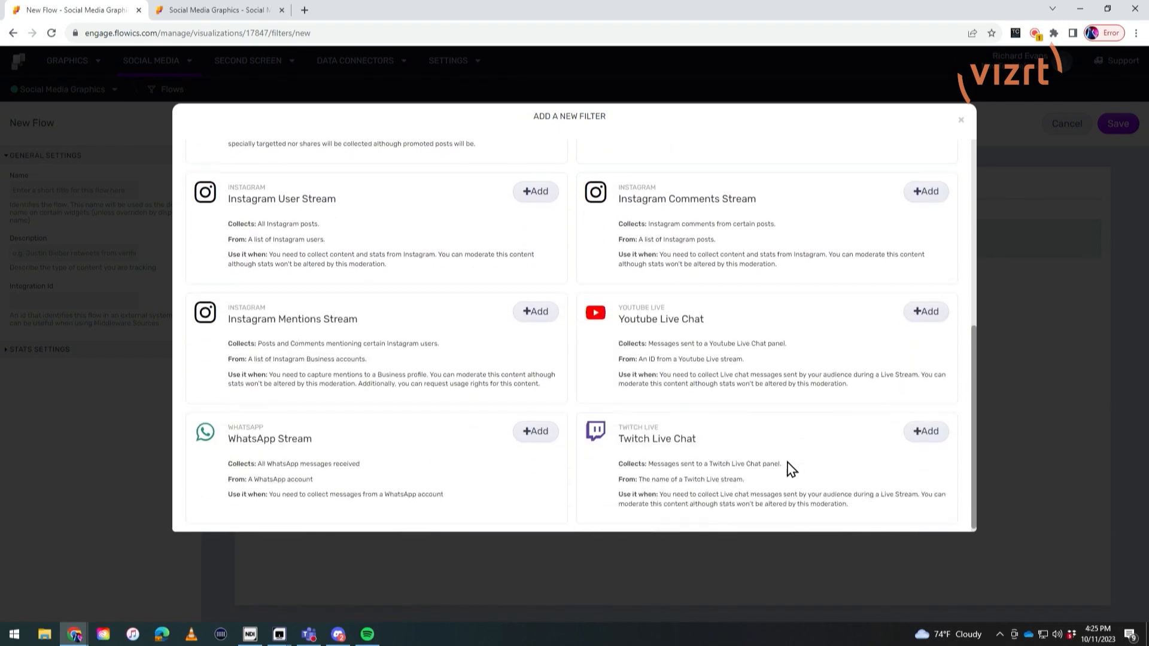
pyautogui.scroll(10, 791, 468)
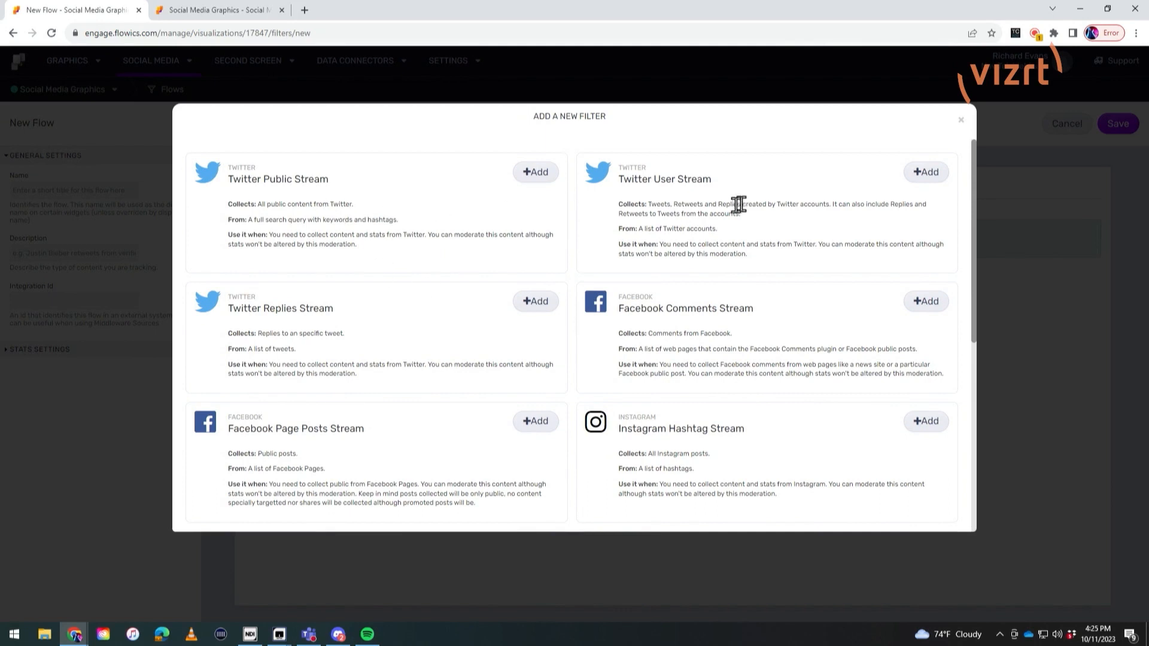
pyautogui.click(962, 124)
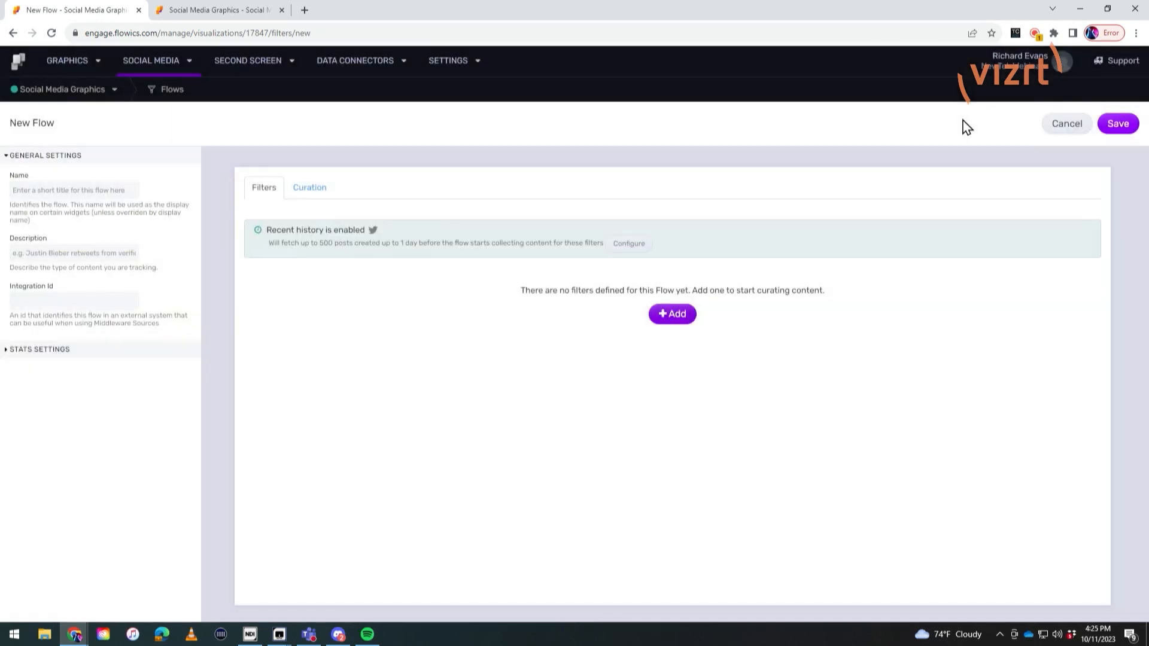
pyautogui.click(163, 71)
pyautogui.click(149, 97)
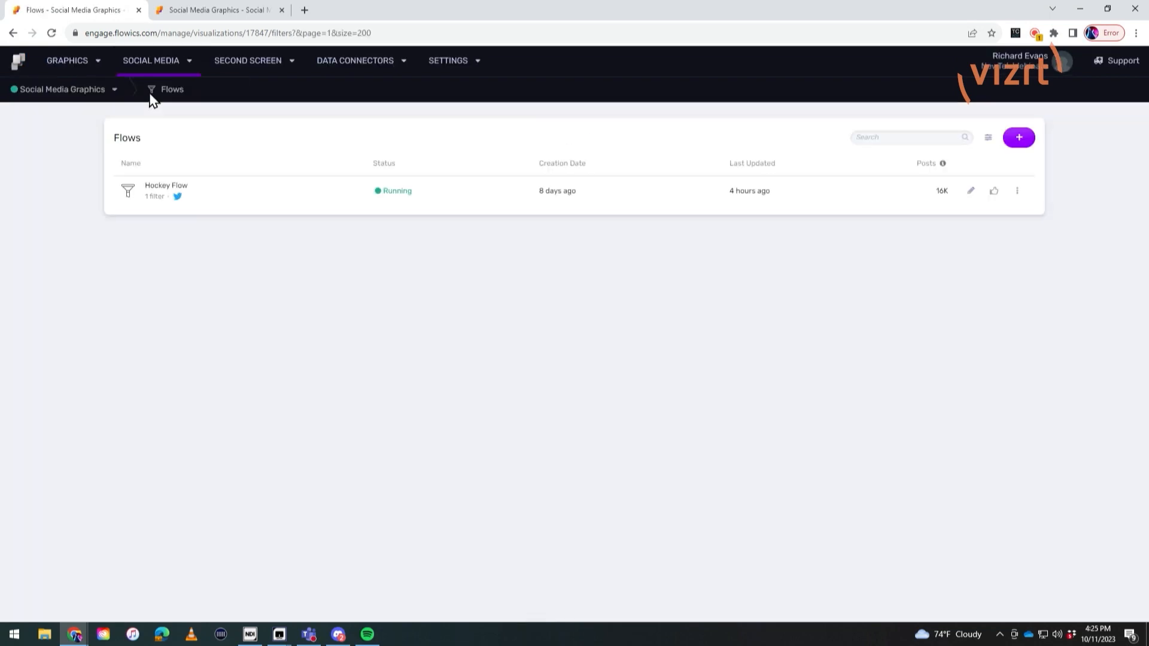
# Step: Examine the Hockey Flow's Twitter Public Stream search query and curation rules, and leave the flow without saving
pyautogui.click(170, 193)
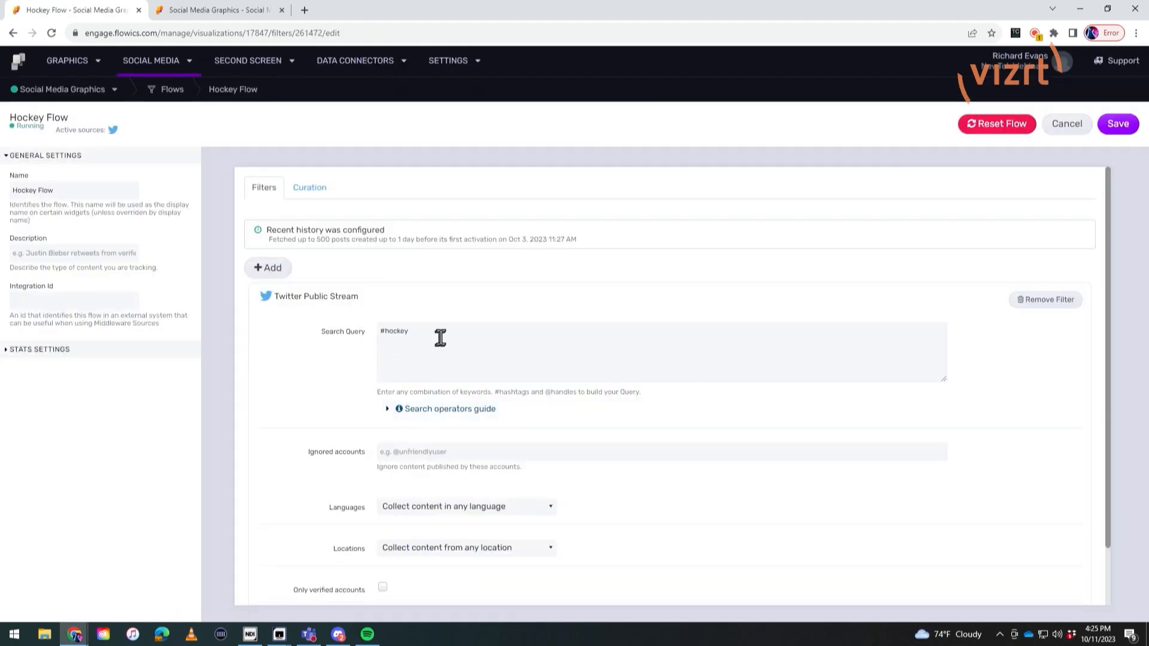
pyautogui.moveTo(439, 338); pyautogui.dragTo(364, 341)
pyautogui.click(528, 350)
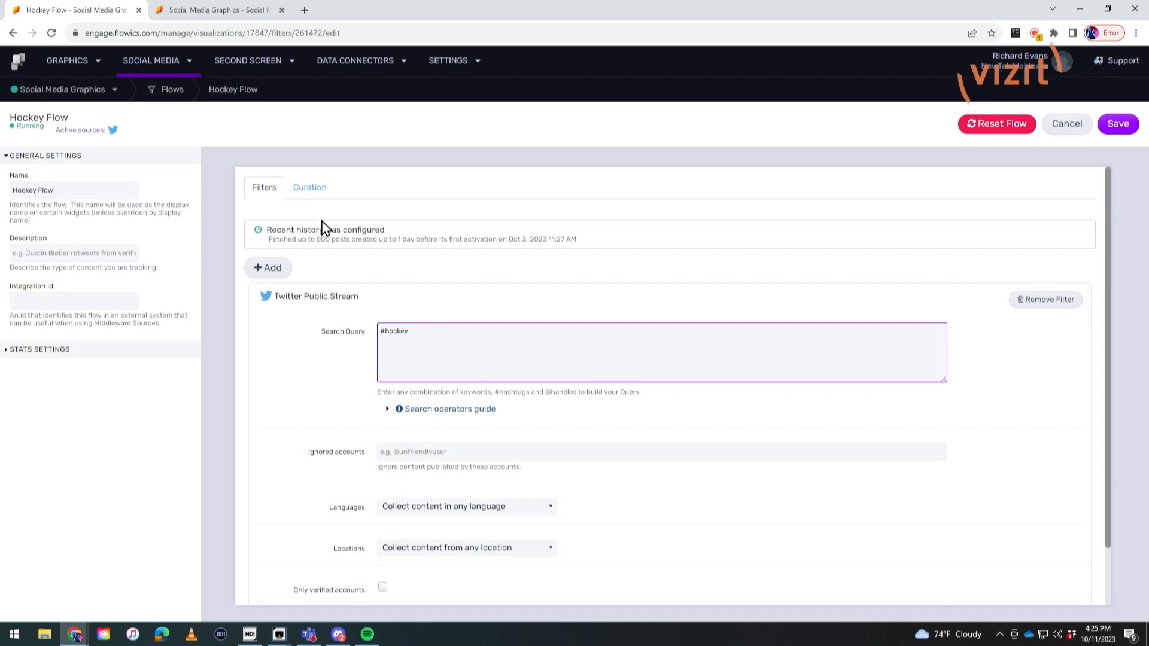
pyautogui.click(323, 193)
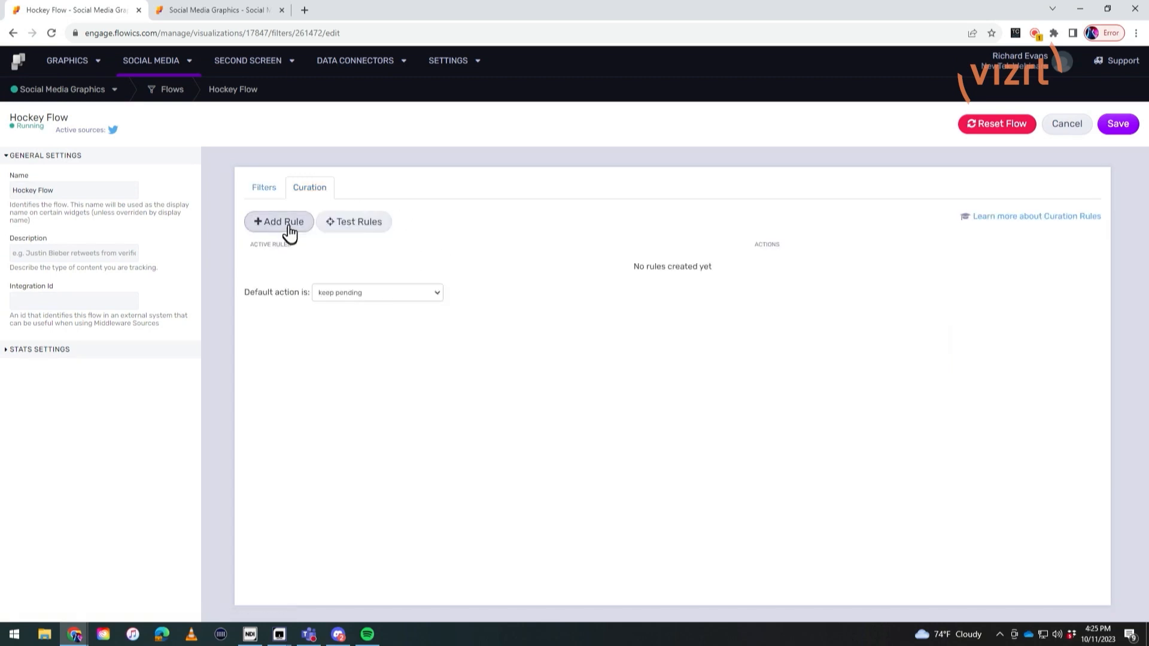
pyautogui.click(271, 191)
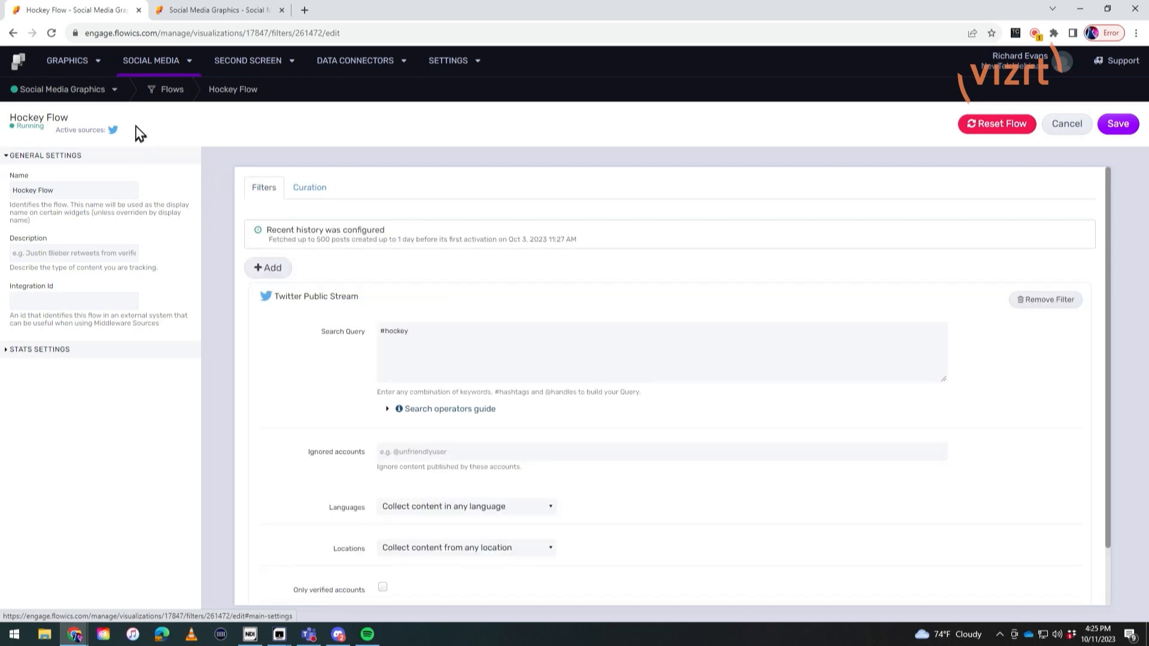
pyautogui.click(171, 94)
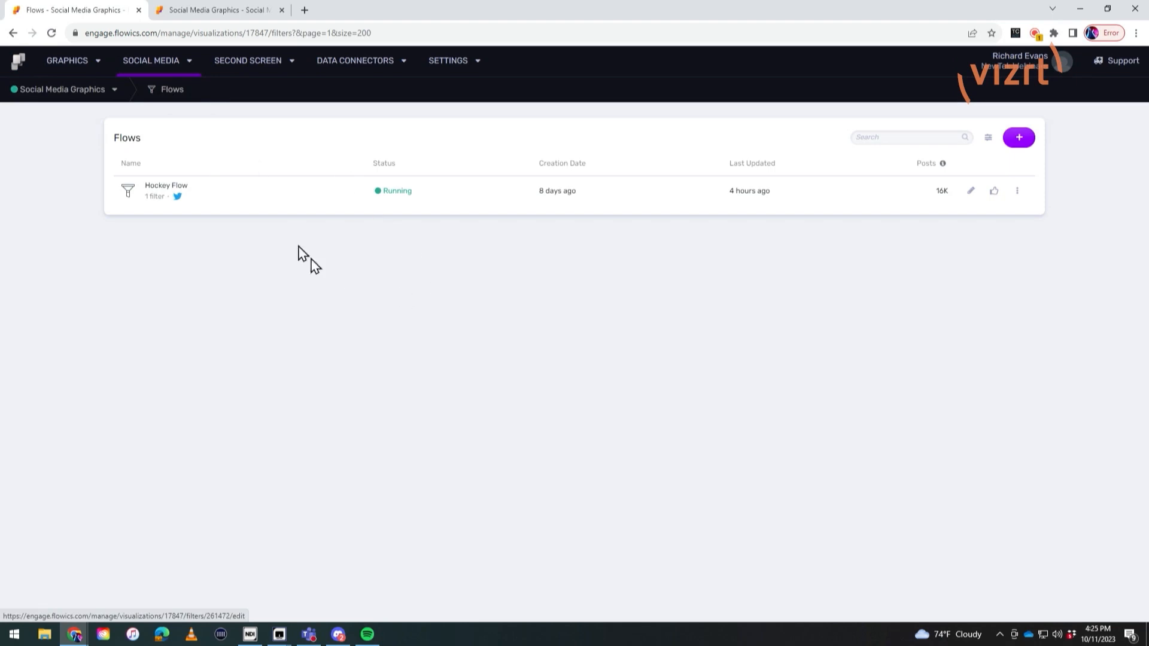
pyautogui.click(159, 189)
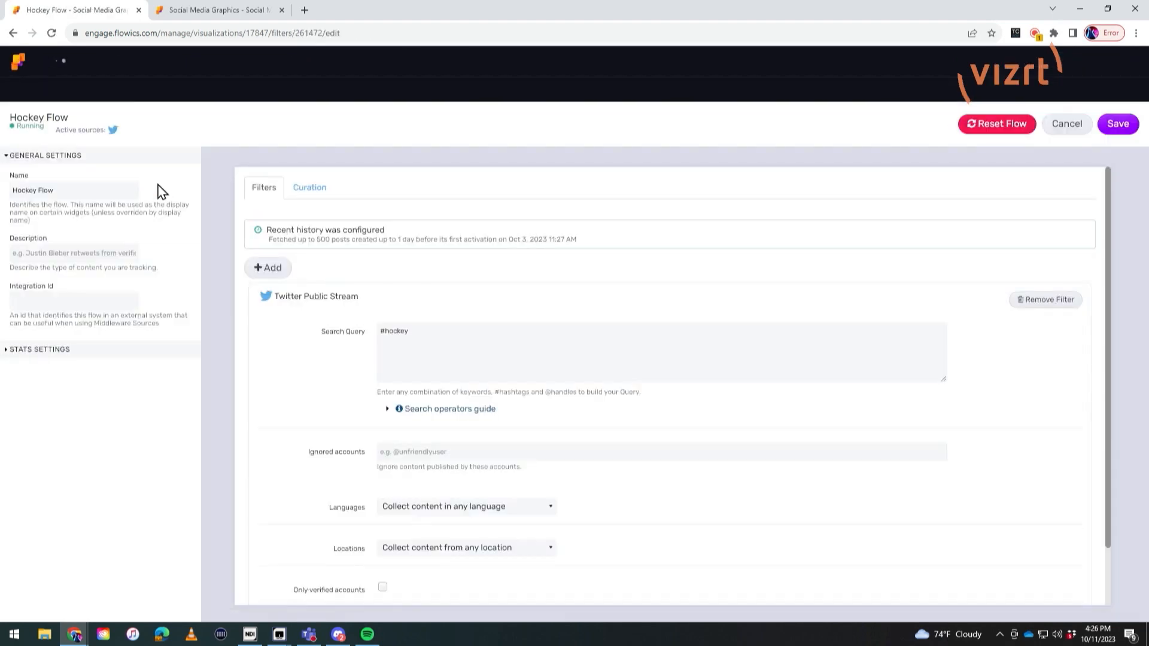
pyautogui.click(1068, 125)
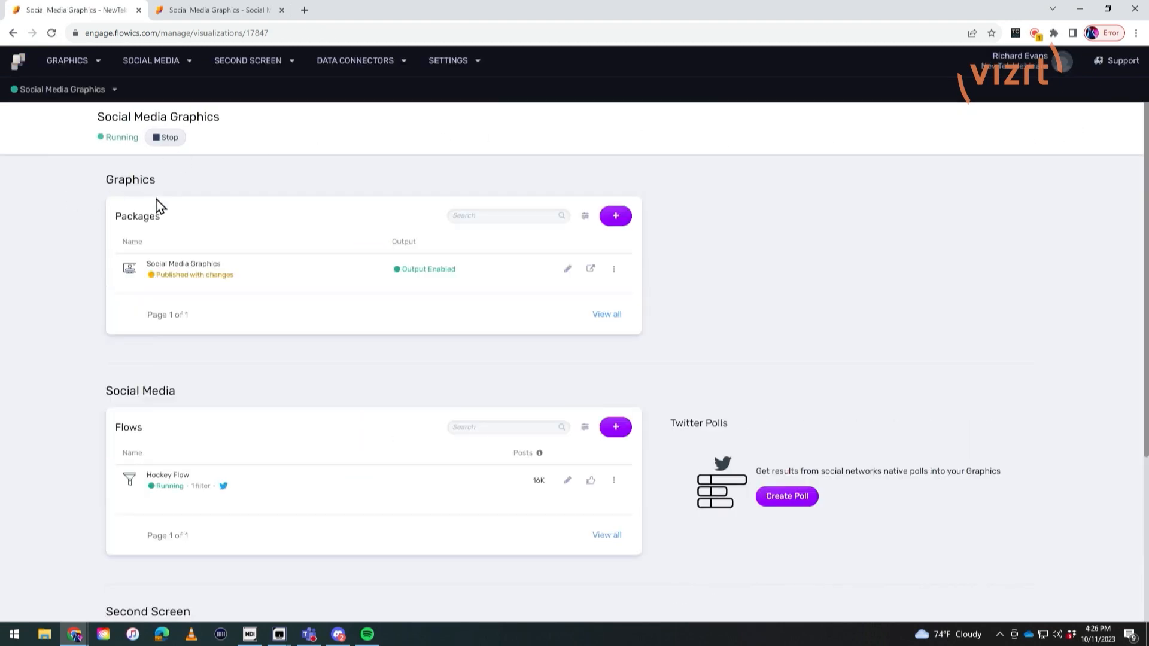
# Step: Open the Content Inbox for Hockey Flow and show only the accepted posts
pyautogui.click(168, 71)
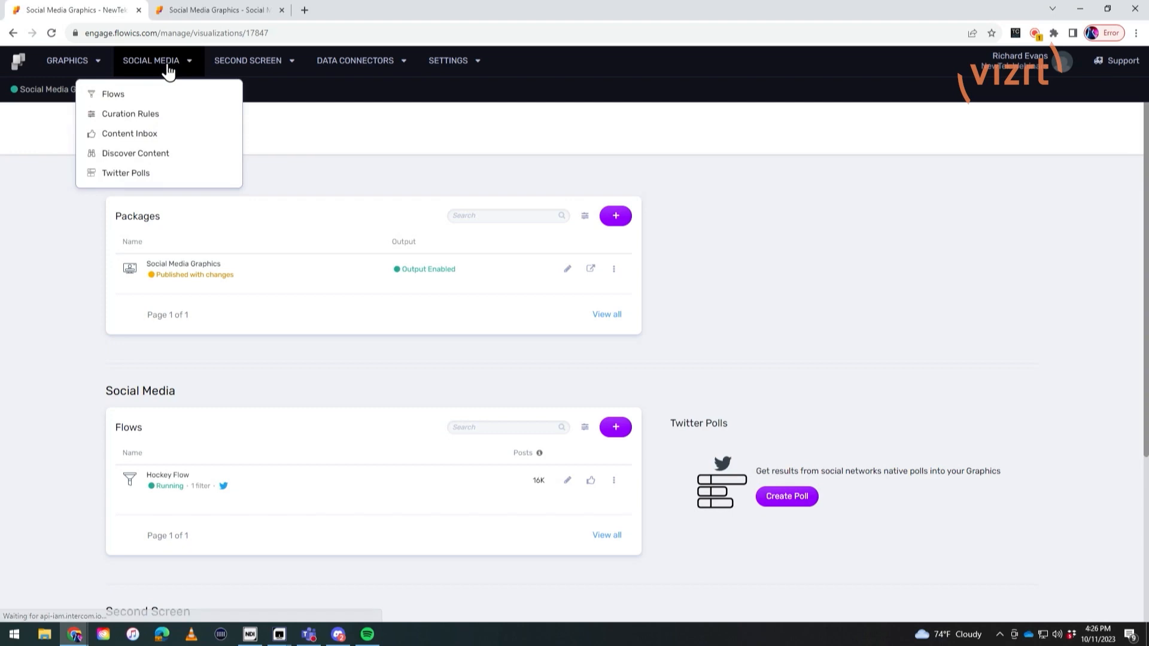
pyautogui.click(146, 141)
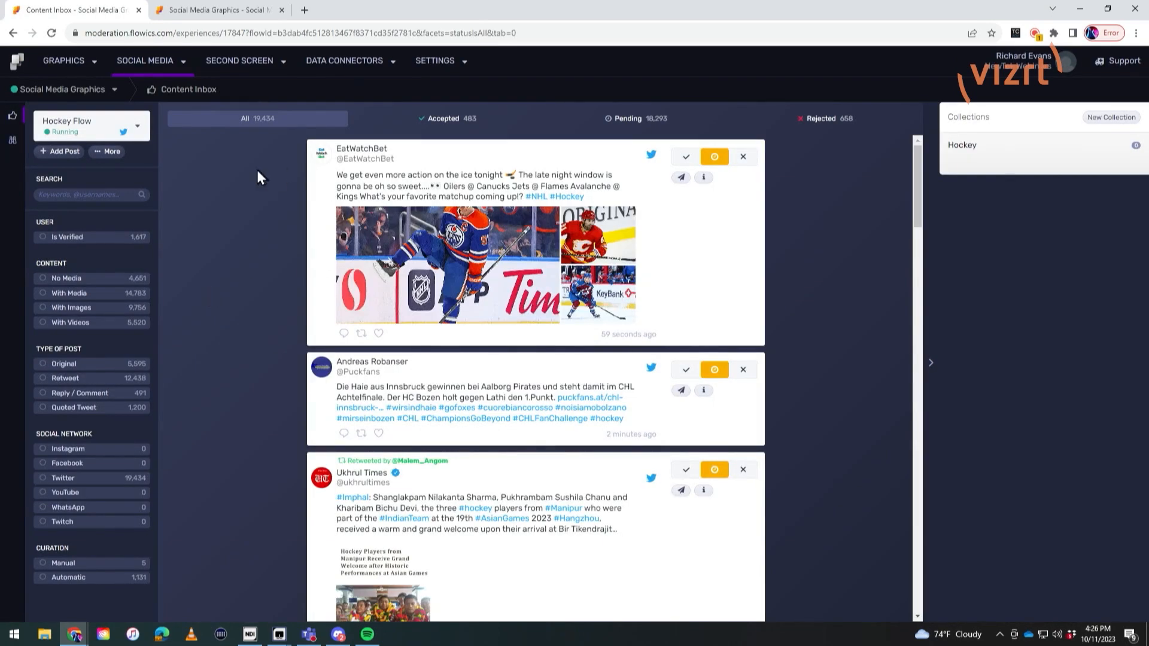
pyautogui.moveTo(918, 188); pyautogui.dragTo(920, 148)
pyautogui.click(466, 120)
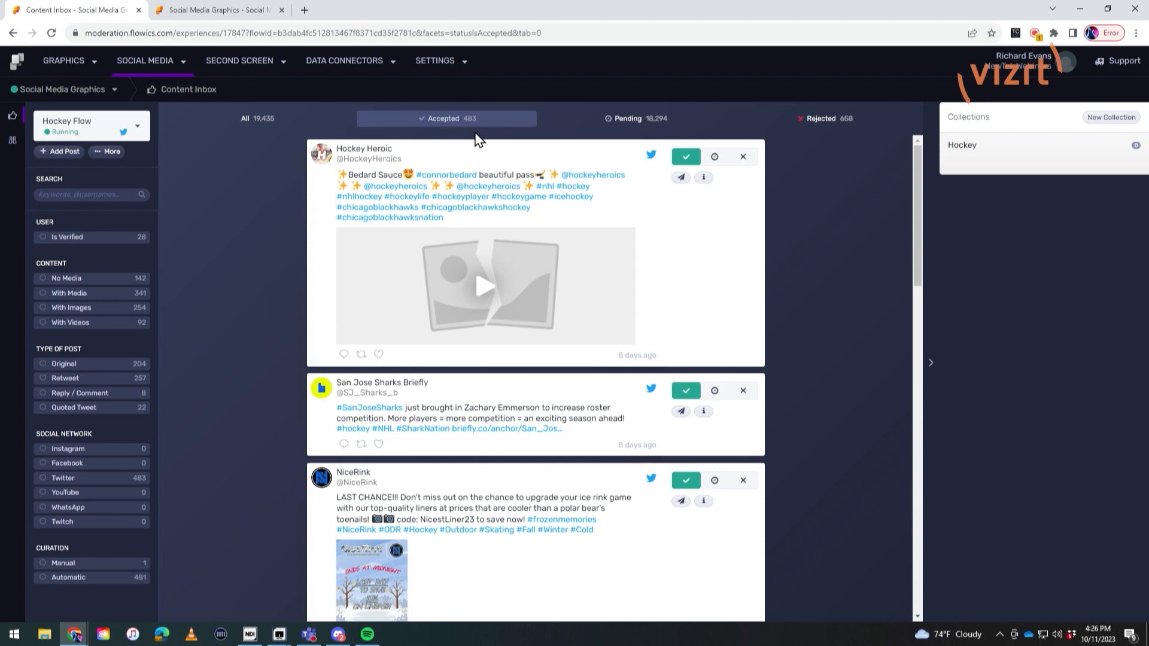
# Step: Look at the Discover Content page and briefly filter the accepted inbox posts to verified users
pyautogui.click(18, 148)
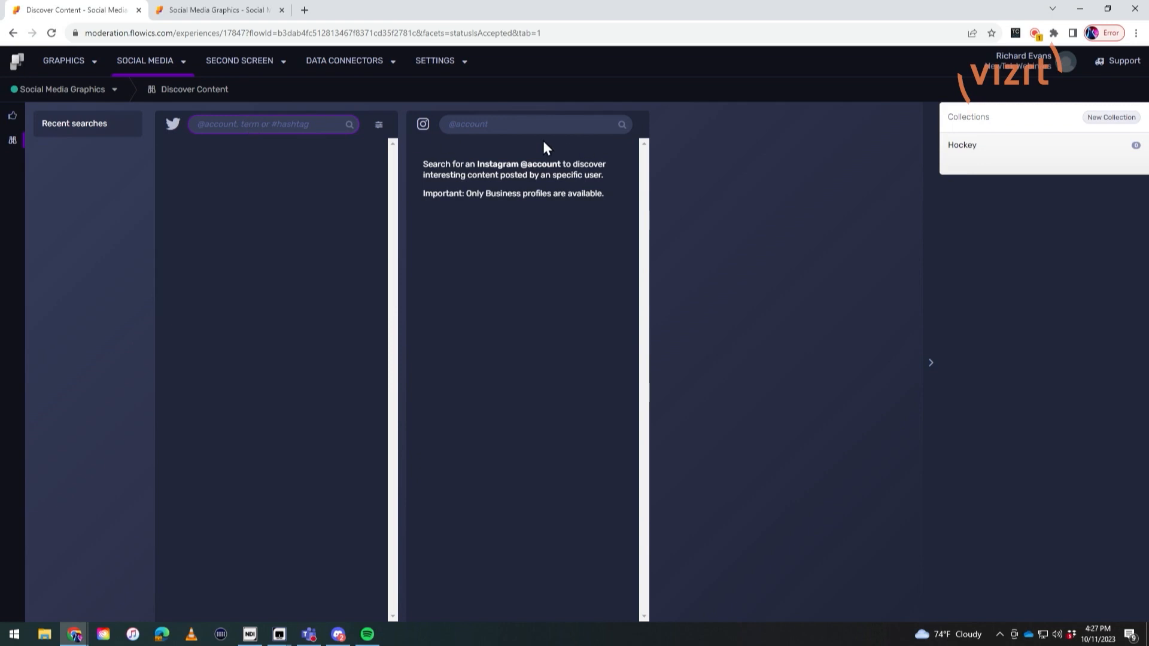
pyautogui.click(13, 119)
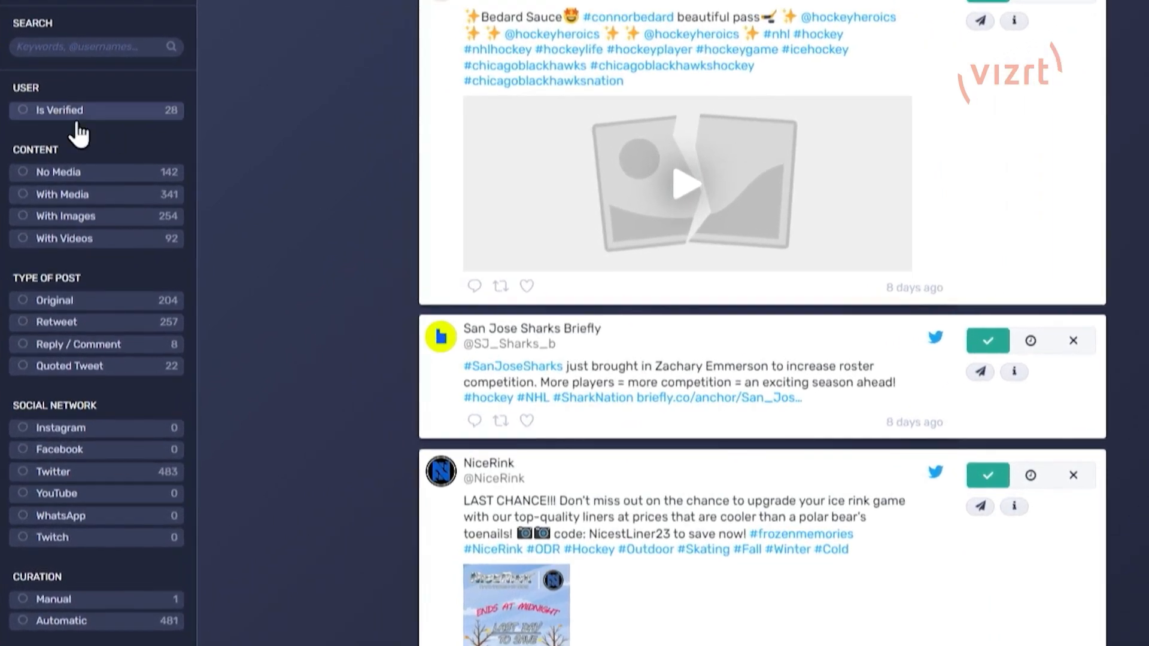
pyautogui.click(71, 114)
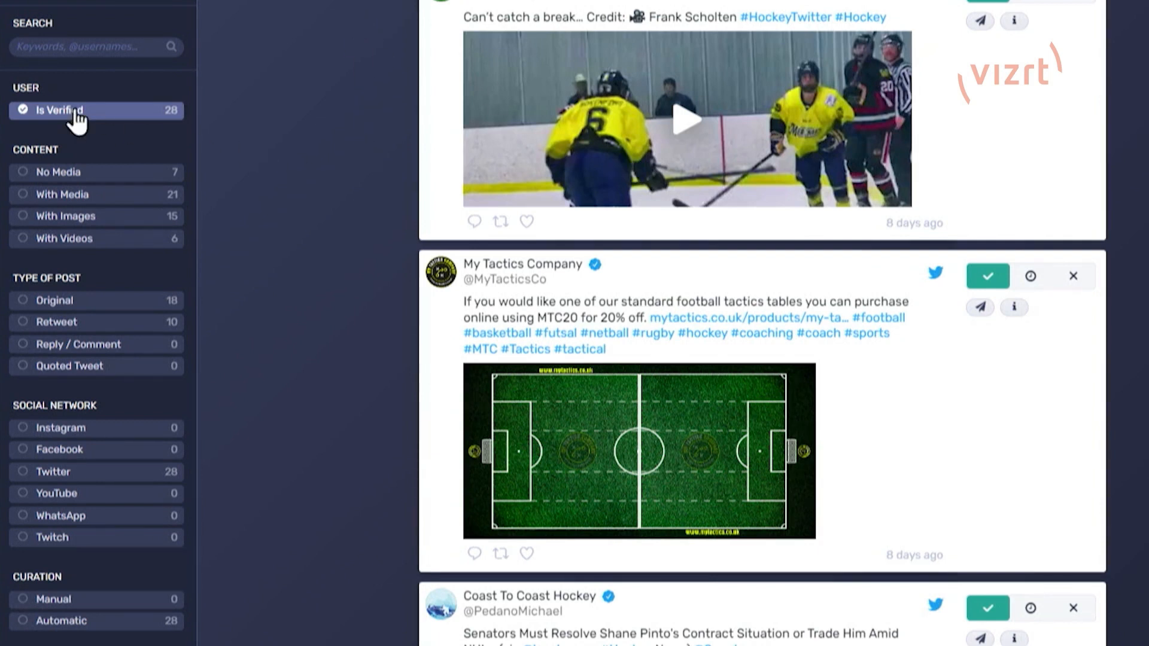
pyautogui.click(74, 114)
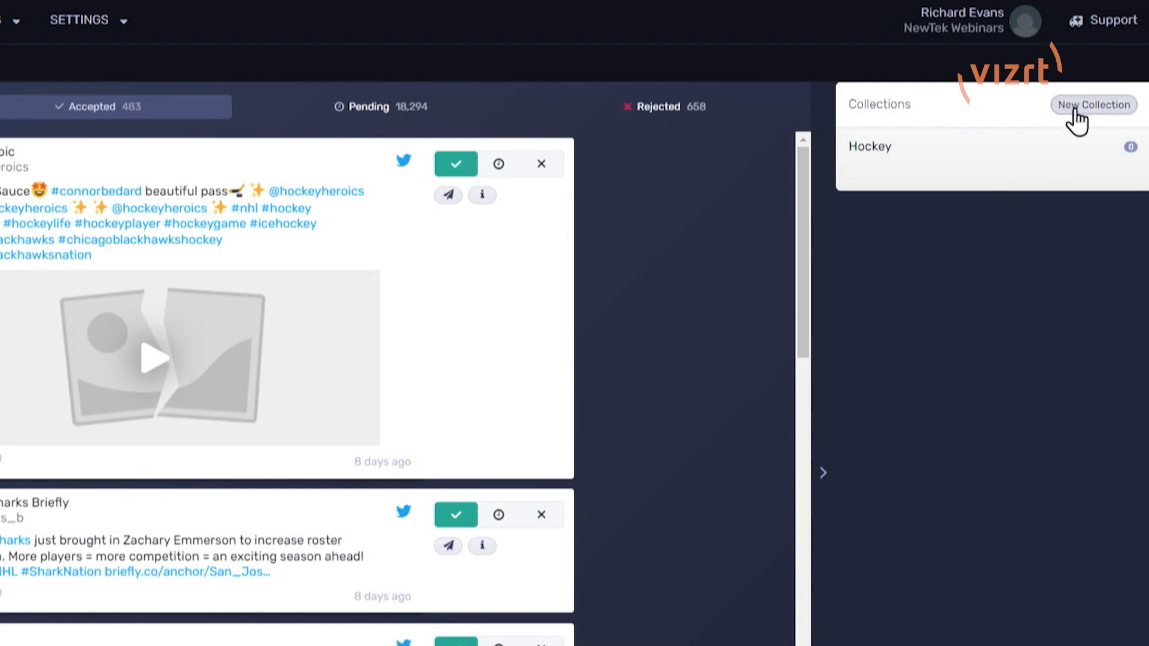
# Step: Open the Hockey collection and search the accepted posts for "penguins"
pyautogui.click(883, 150)
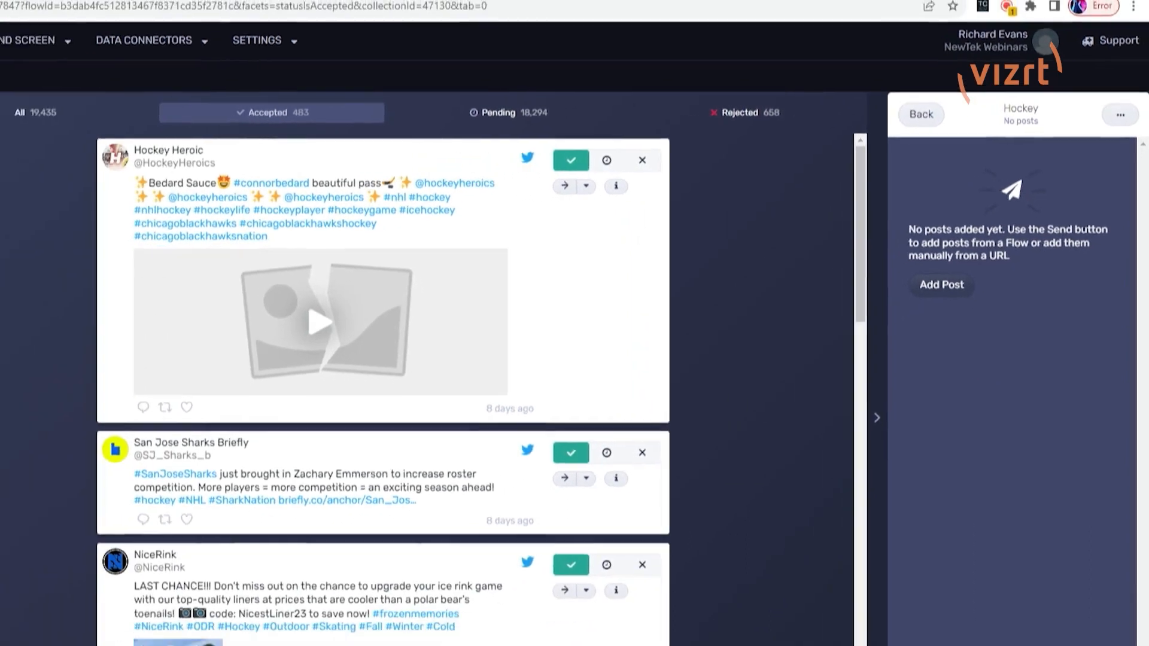
pyautogui.click(91, 195)
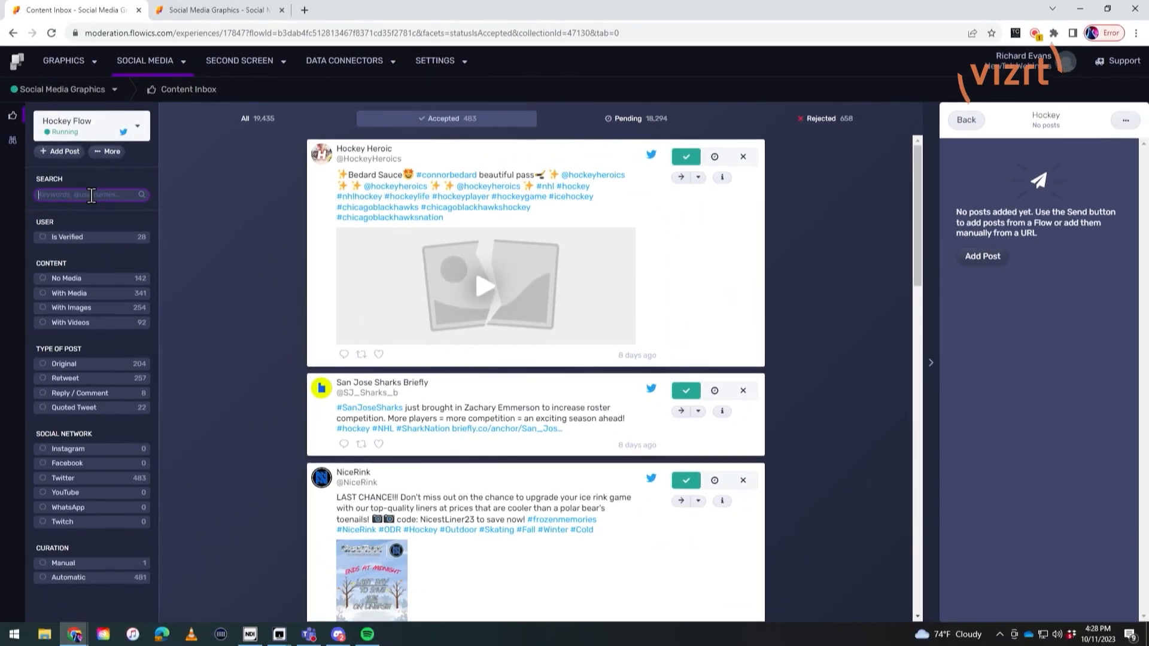
pyautogui.write('penguins')
pyautogui.press('Return')
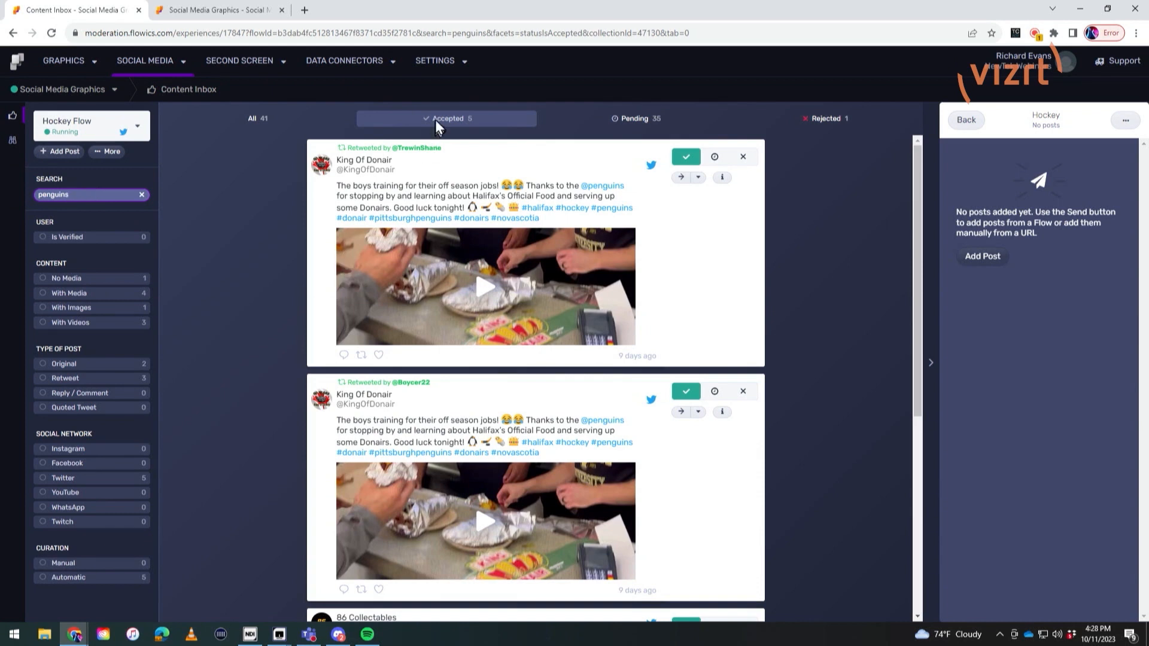
# Step: Look through the matching posts and send the first King Of Donair post and the 86 Collectables post to the Hockey collection
pyautogui.scroll(-9, 453, 299)
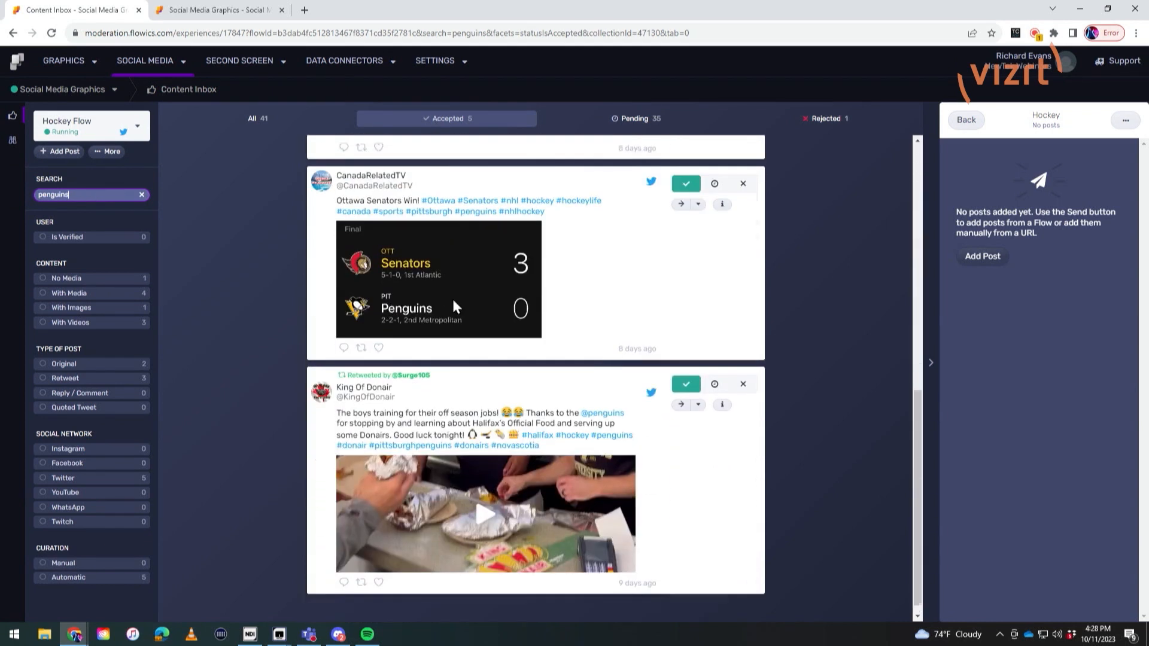
pyautogui.scroll(4, 452, 299)
pyautogui.scroll(5, 454, 305)
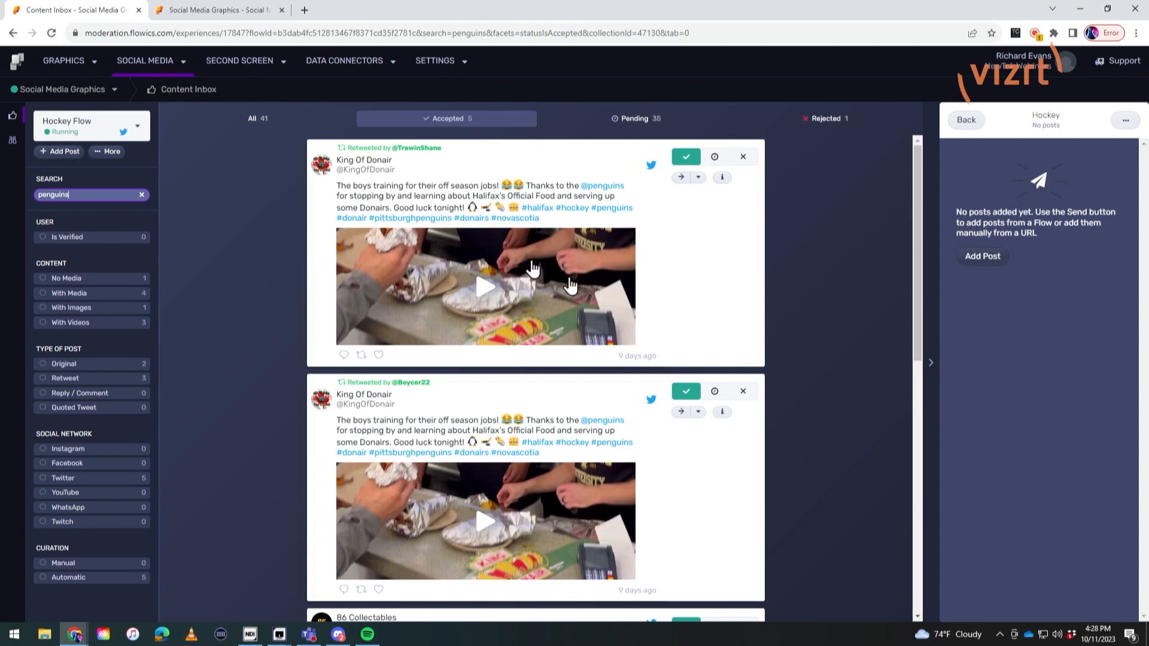
pyautogui.click(636, 359)
pyautogui.scroll(-1, 454, 239)
pyautogui.scroll(1, 453, 236)
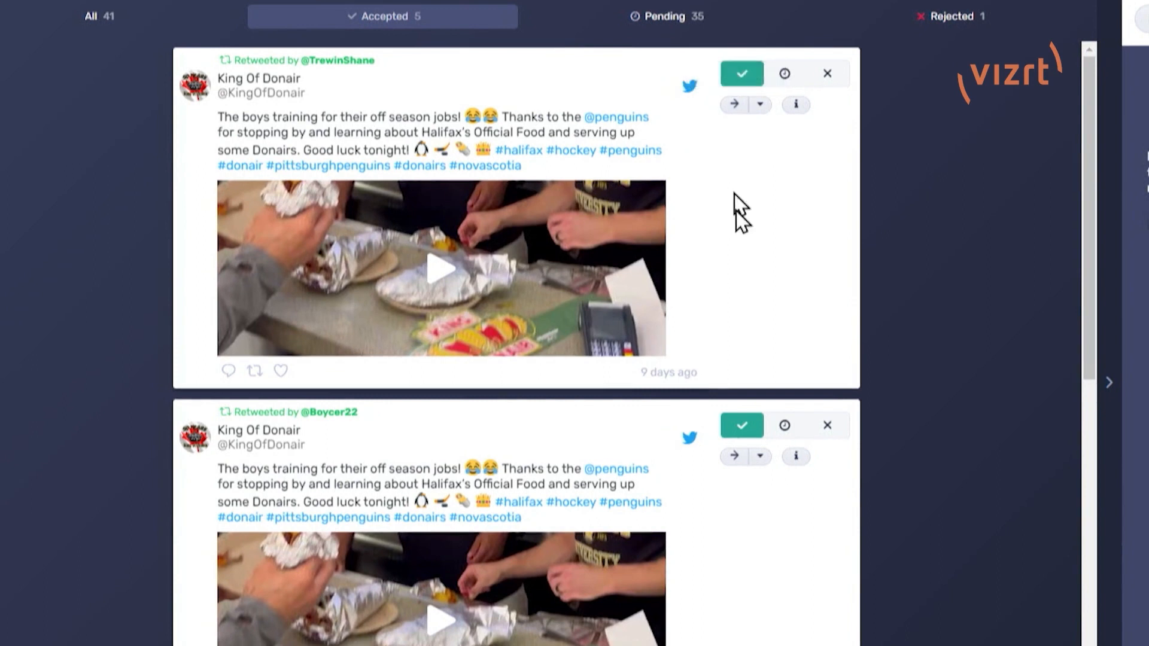
pyautogui.click(731, 107)
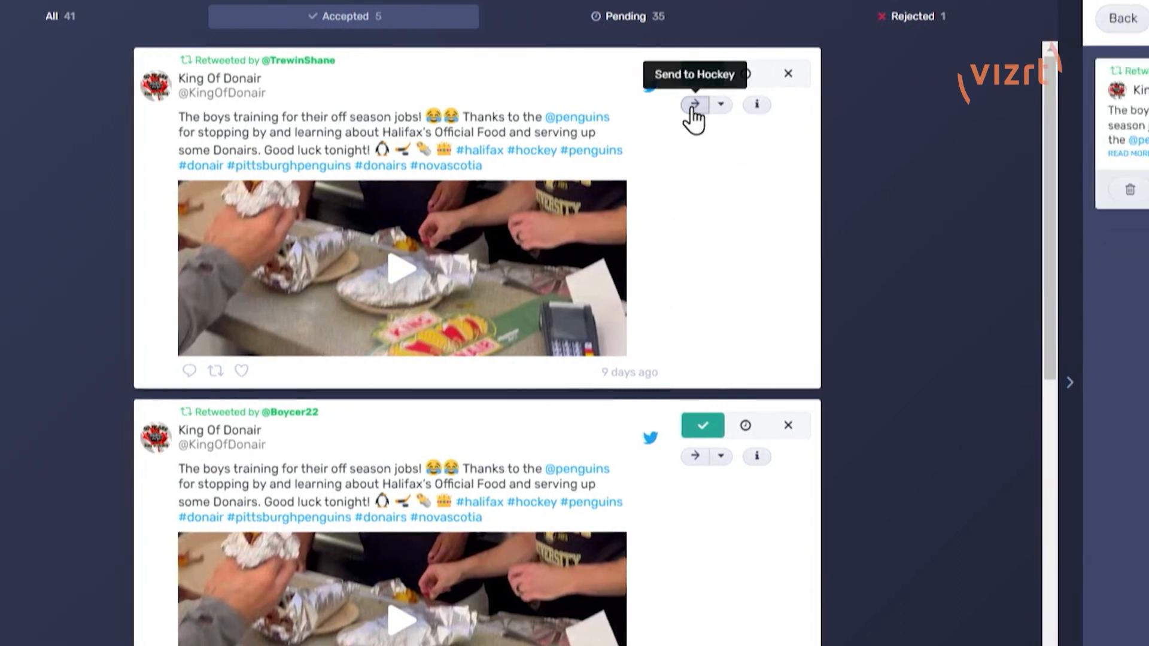
pyautogui.scroll(-7, 352, 381)
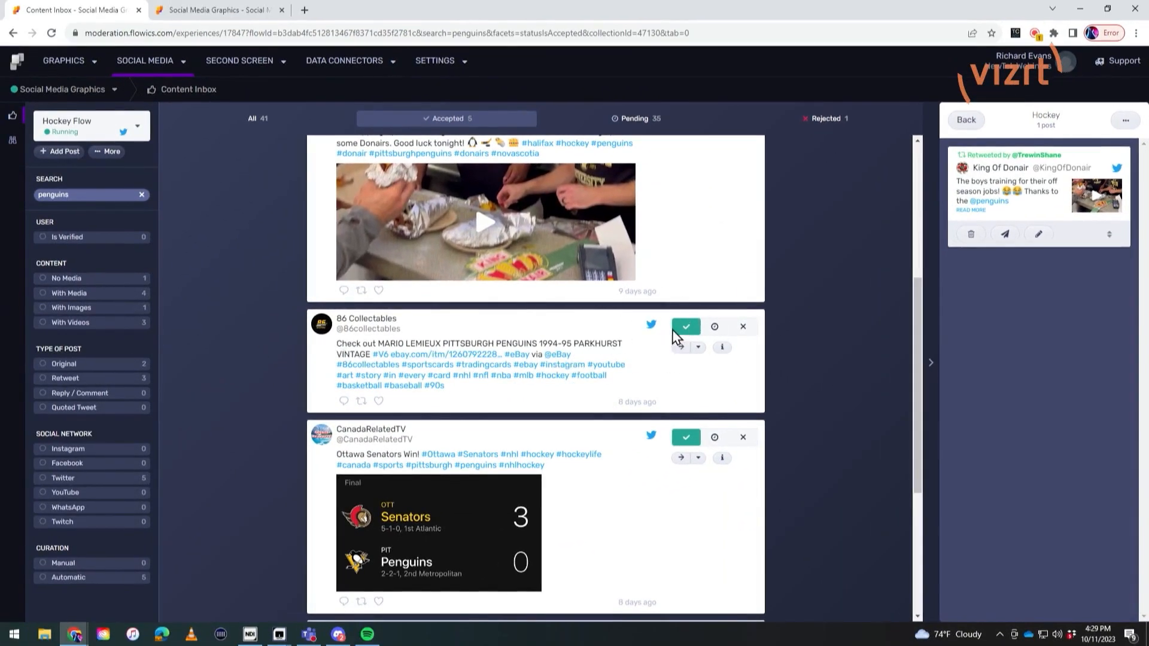
pyautogui.click(680, 349)
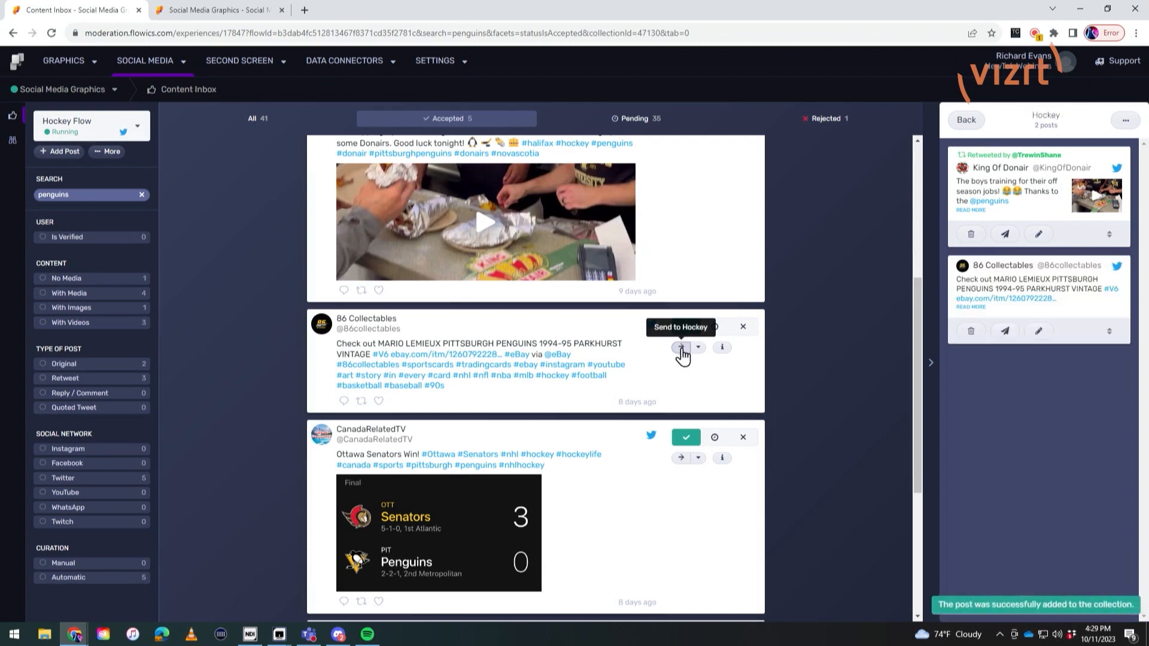
# Step: Send the CanadaRelatedTV post about the Ottawa Senators win to the Hockey collection
pyautogui.scroll(-2, 682, 364)
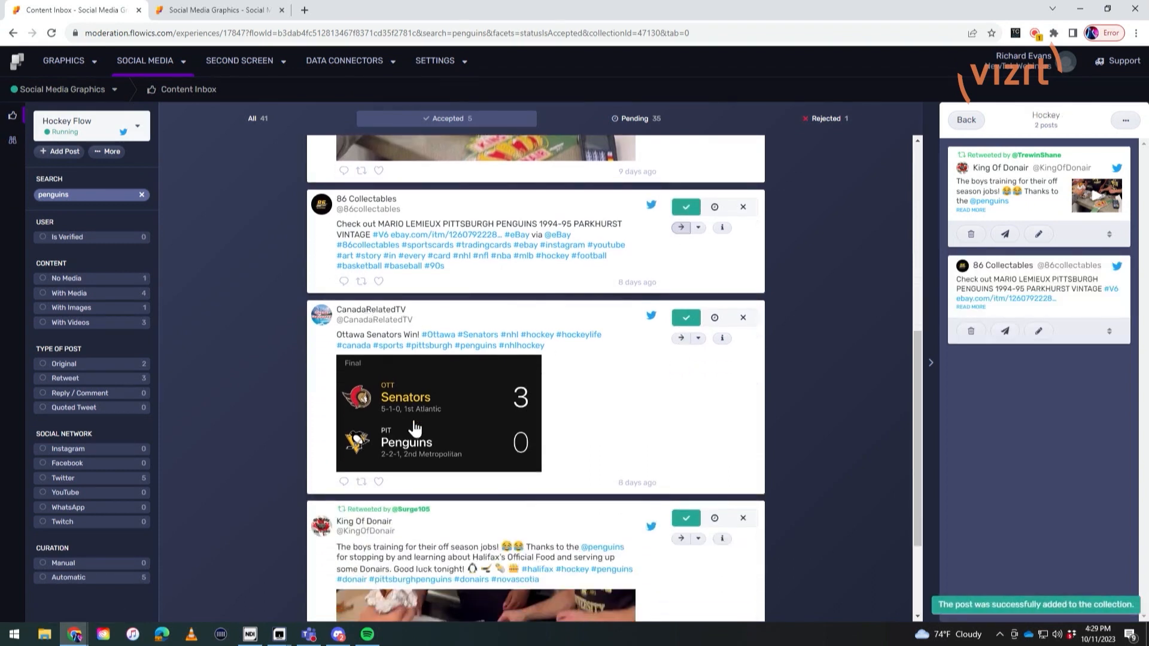
pyautogui.click(679, 340)
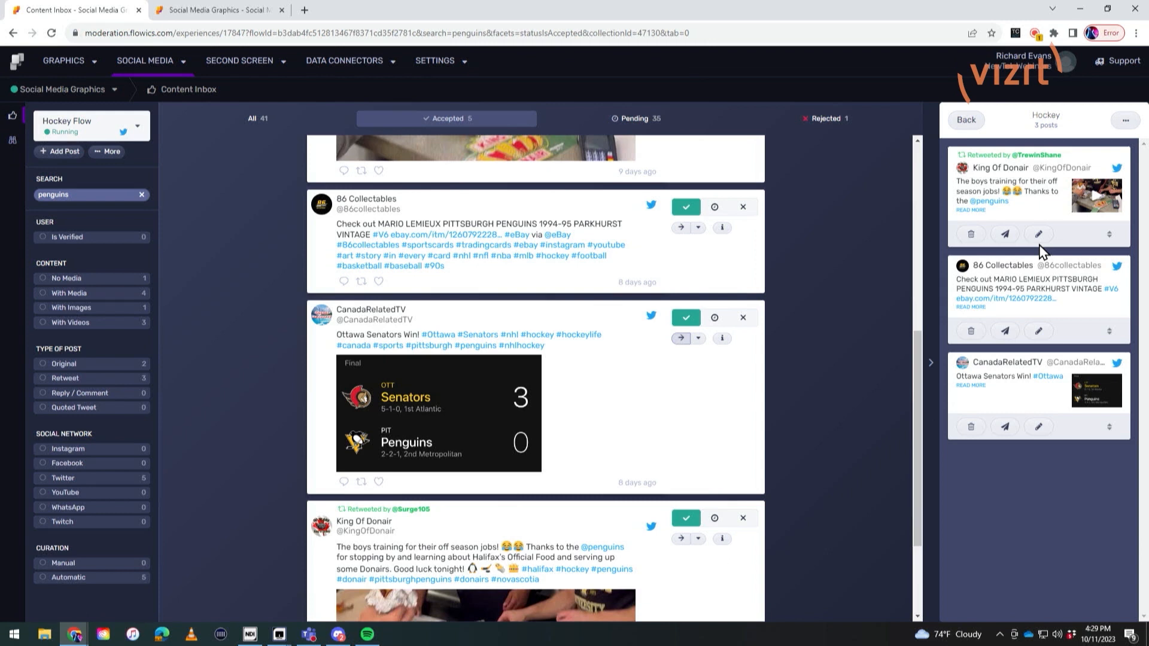
pyautogui.scroll(4, 494, 293)
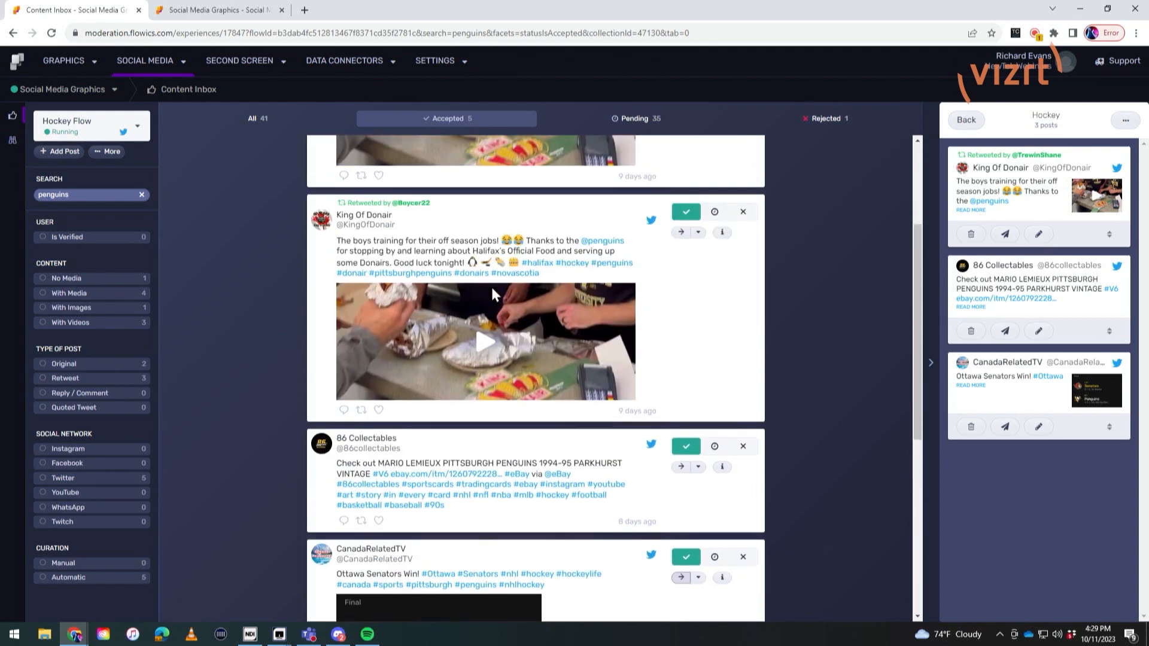
pyautogui.scroll(3, 864, 382)
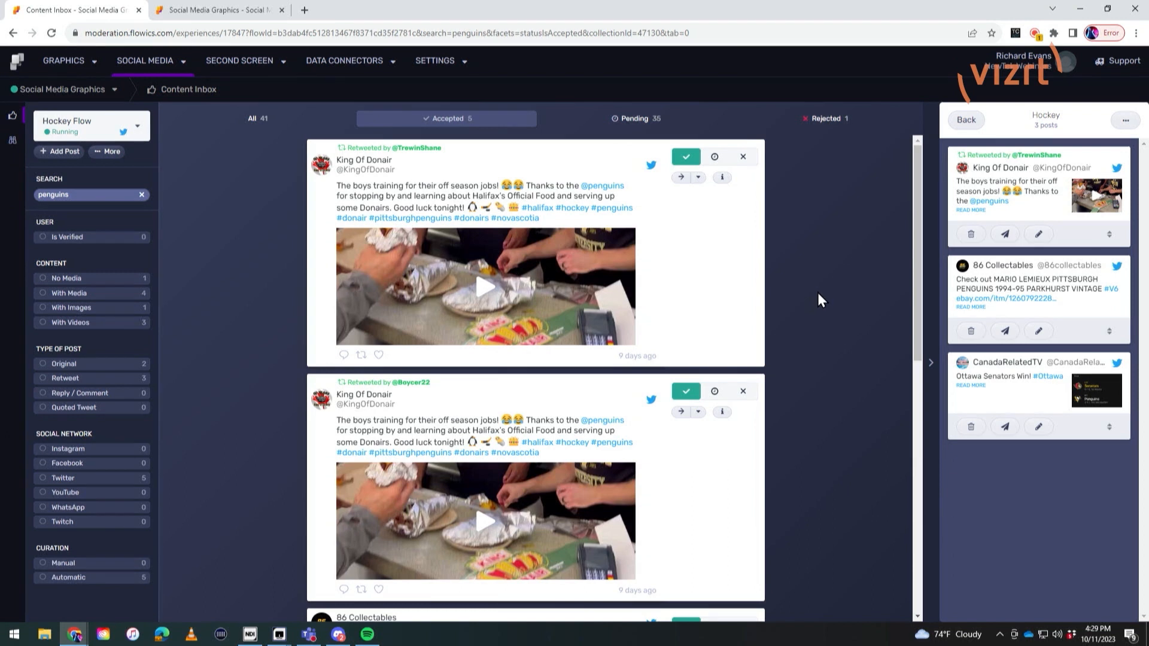
# Step: Return to the project list and open the Social Media Graphics package of the Social Media Graphics project for editing
pyautogui.click(240, 11)
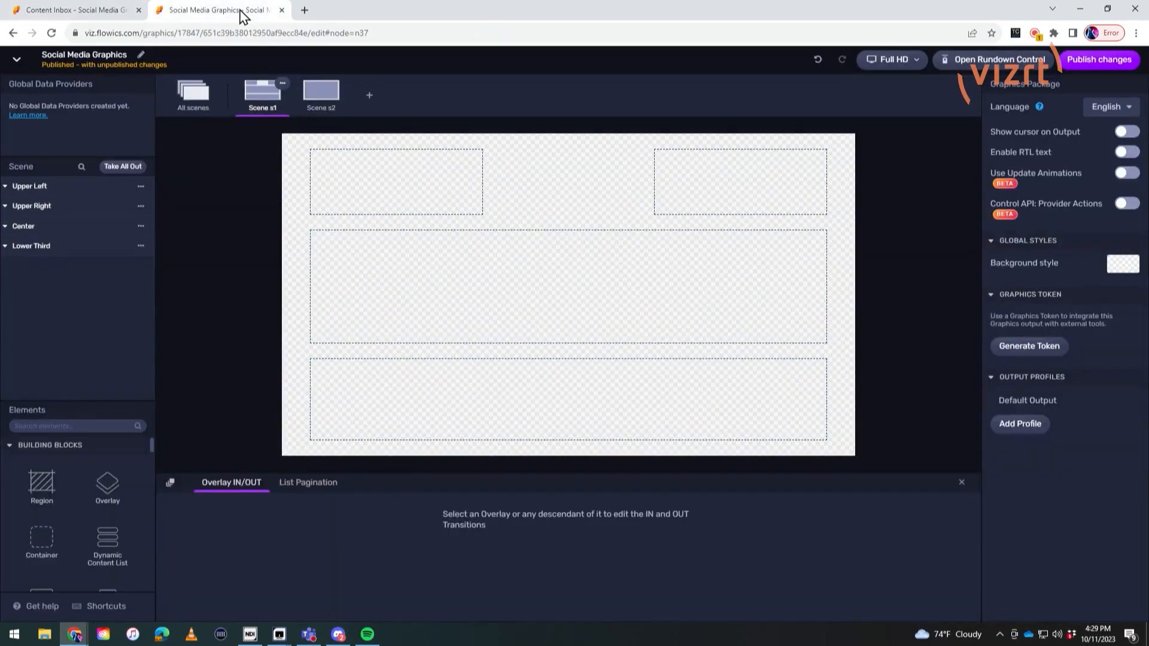
pyautogui.click(17, 60)
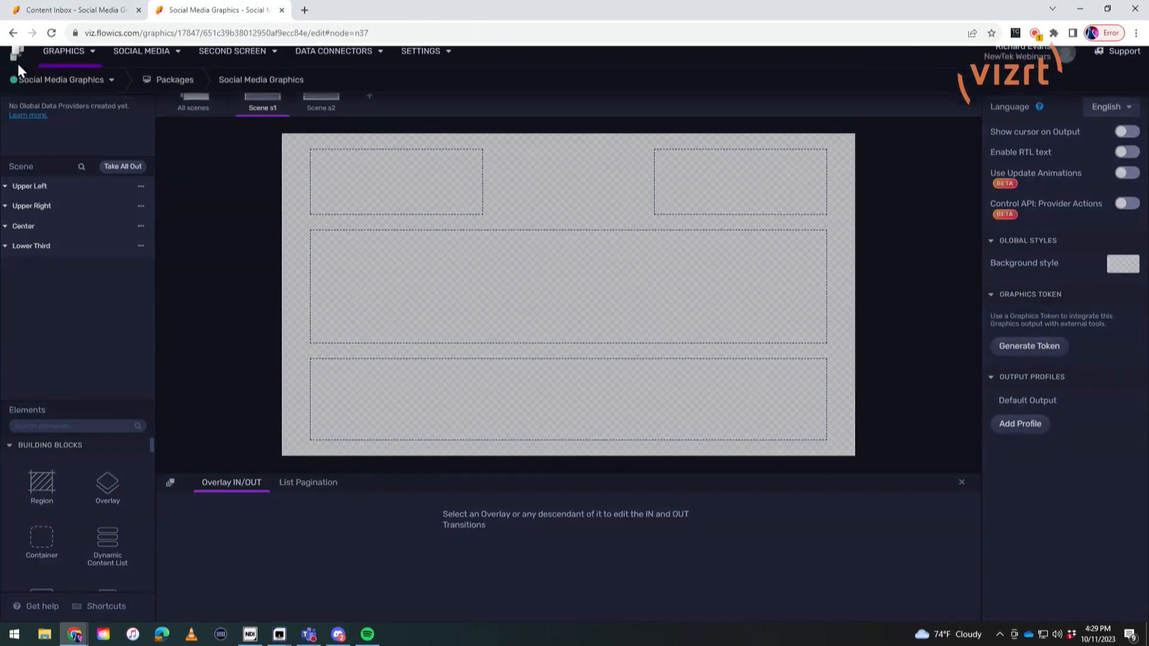
pyautogui.click(16, 56)
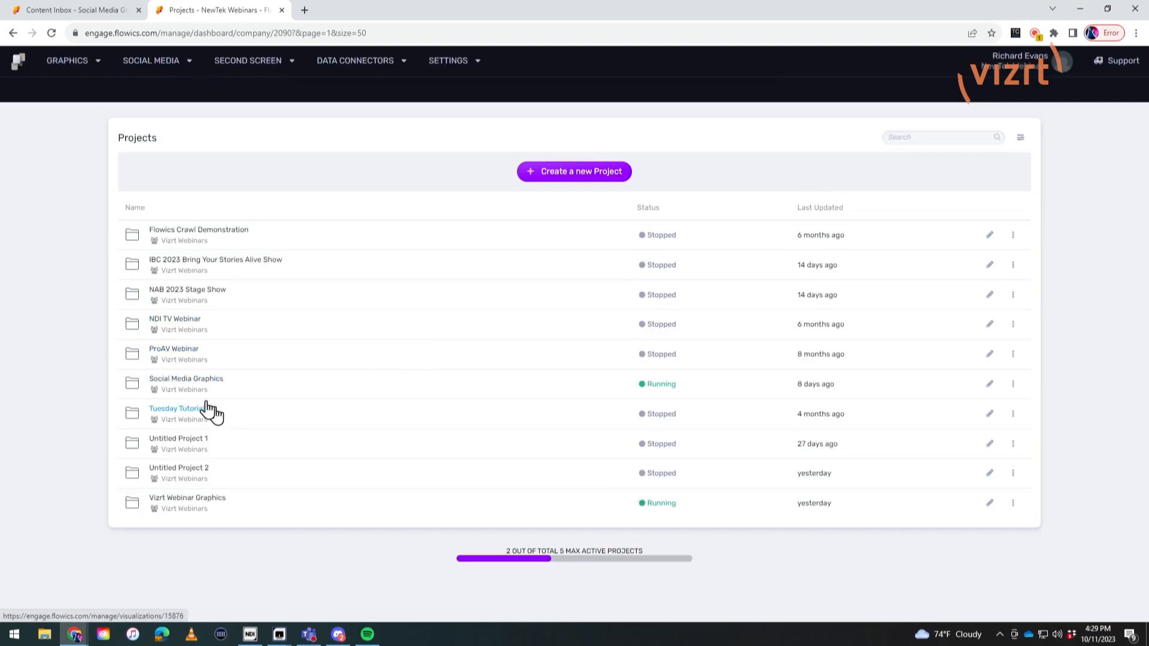
pyautogui.click(181, 380)
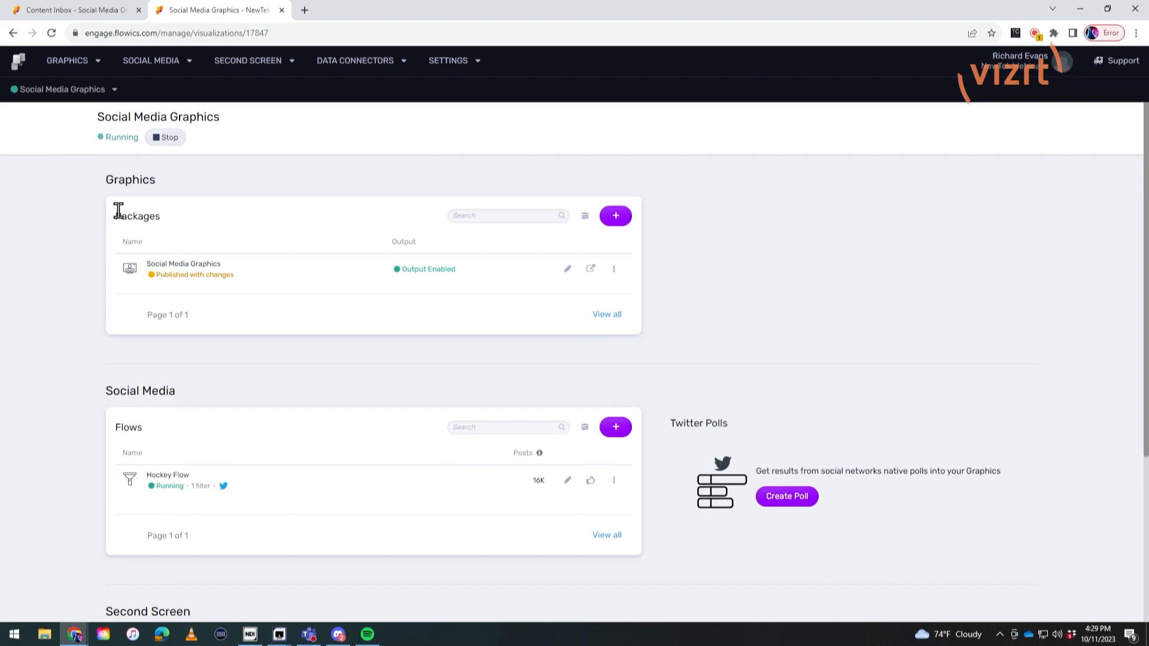
pyautogui.click(185, 268)
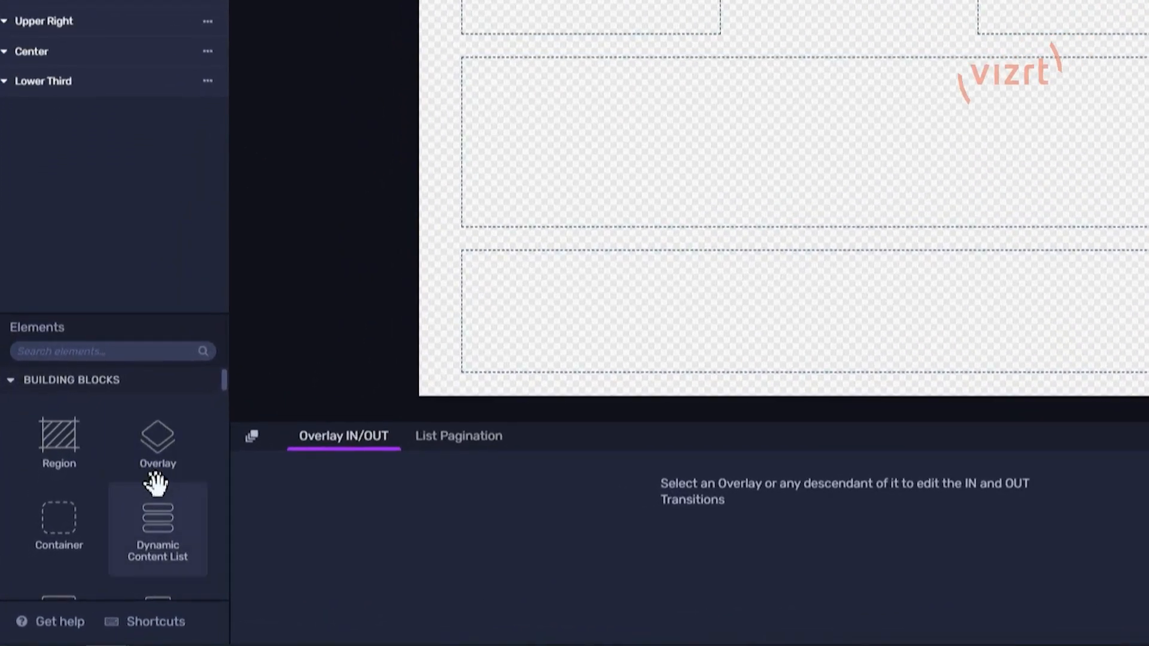
# Step: Find the Comments Lower Third widget among the elements and add it to the Lower Third region of Scene s1
pyautogui.scroll(-6, 149, 505)
pyautogui.scroll(-4, 78, 499)
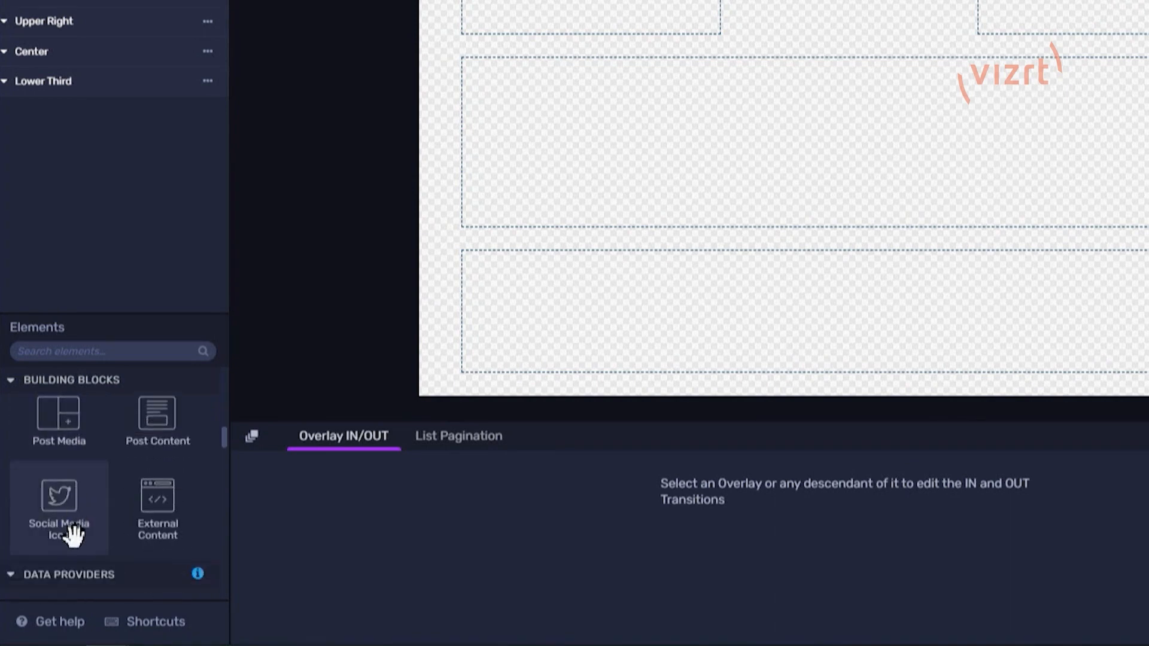
pyautogui.scroll(-8, 141, 563)
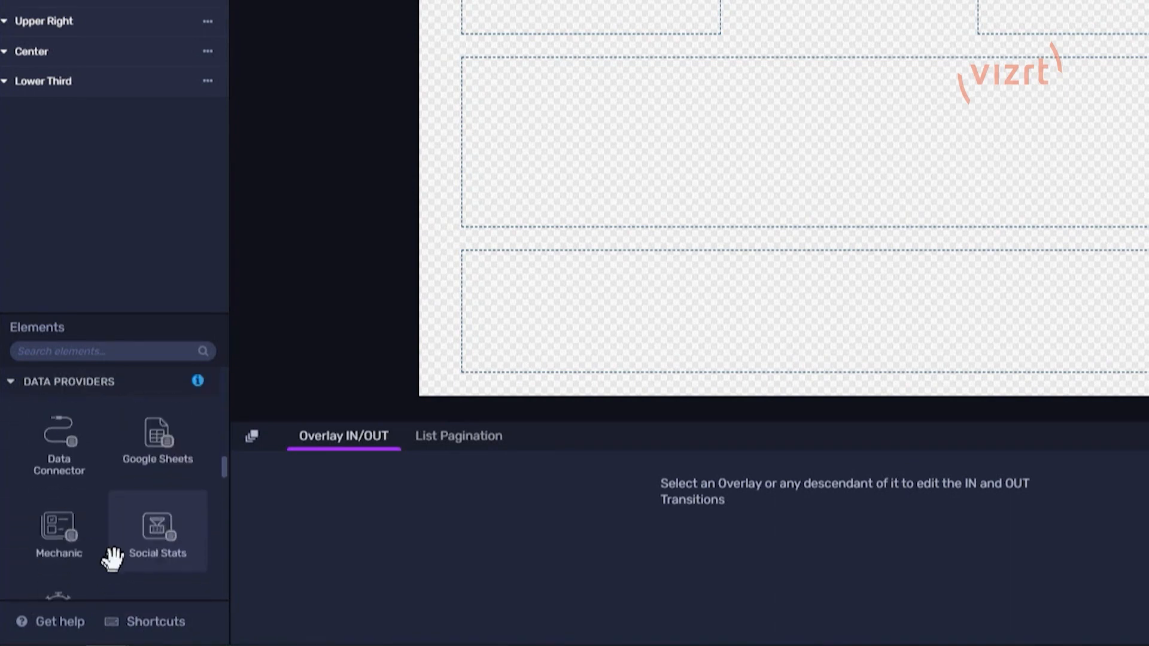
pyautogui.scroll(-3, 113, 551)
pyautogui.scroll(2, 113, 546)
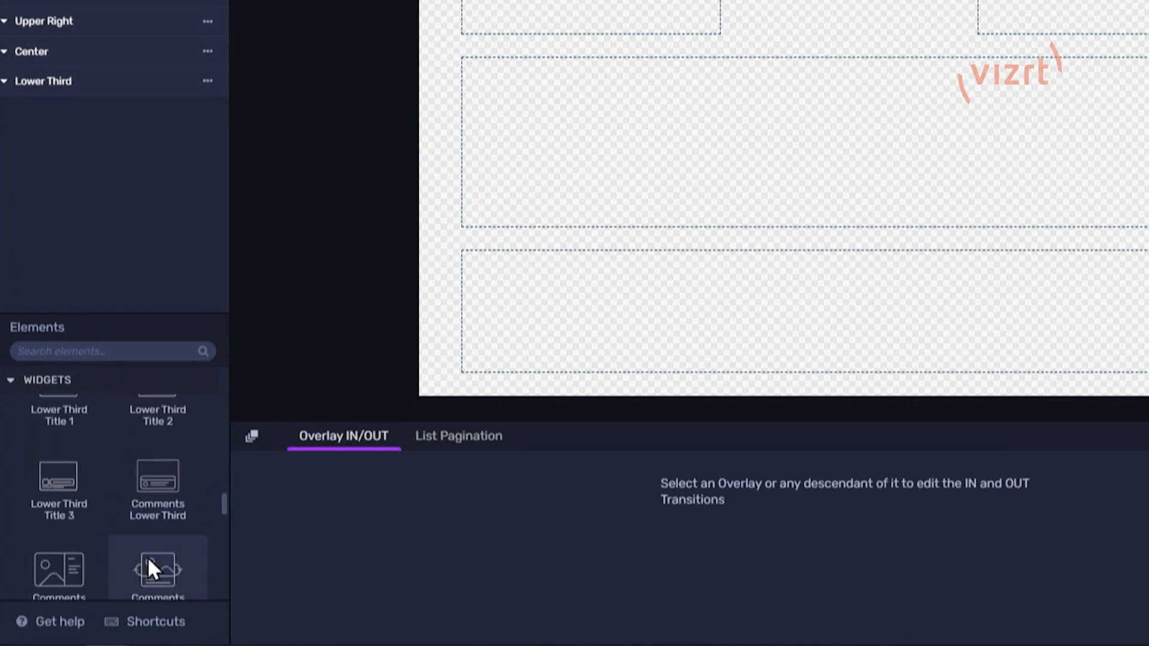
pyautogui.moveTo(159, 502); pyautogui.dragTo(67, 186)
pyautogui.moveTo(17, 111); pyautogui.dragTo(98, 149)
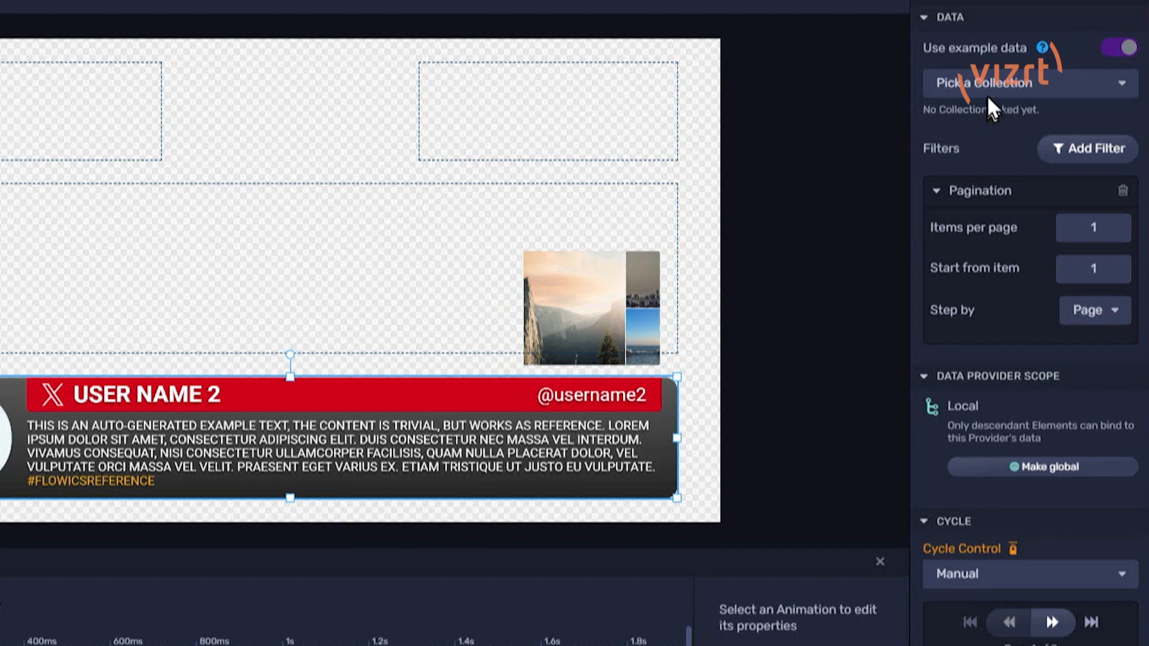
# Step: Link the Hockey collection to the comments widget's collection provider as its data source
pyautogui.click(989, 91)
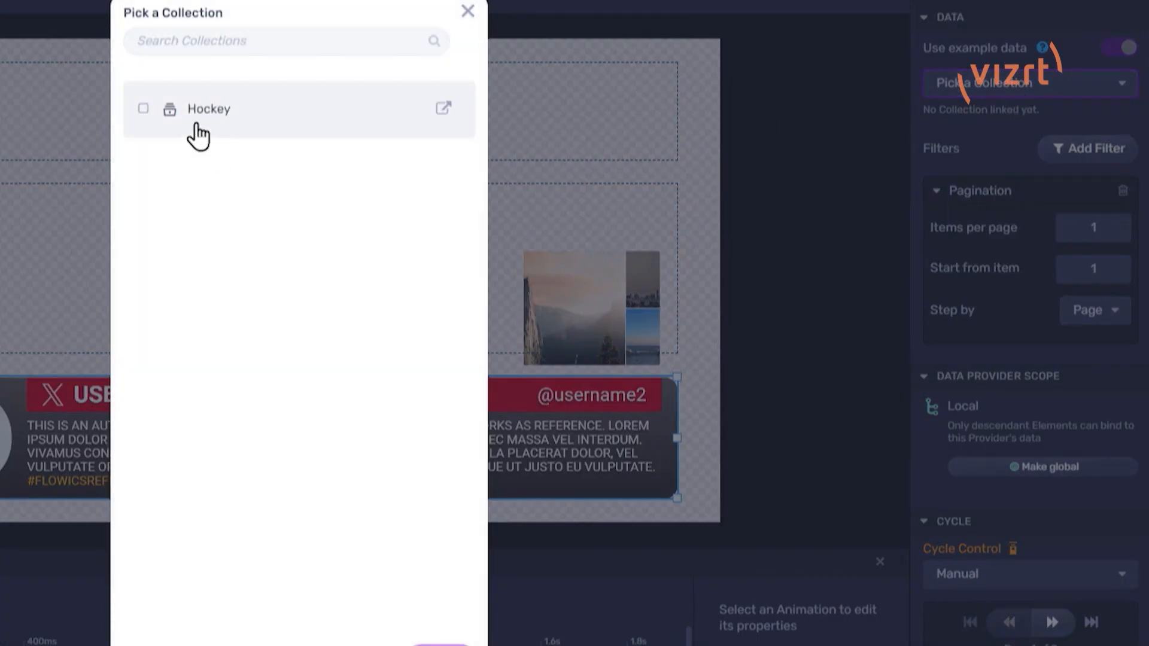
pyautogui.click(197, 136)
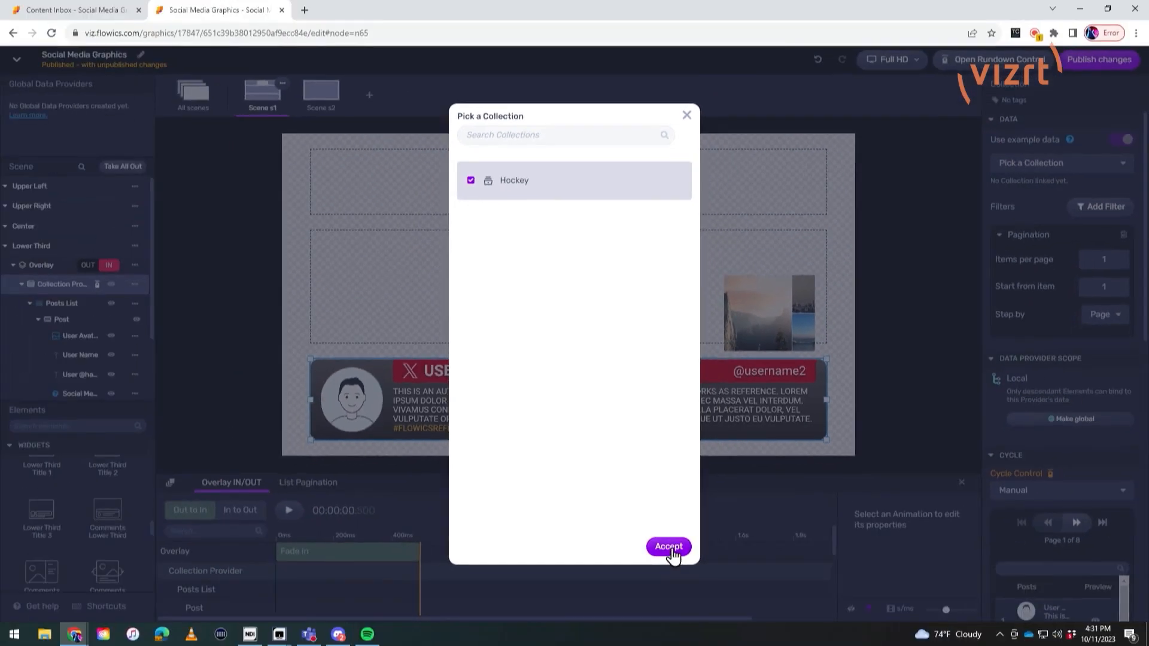
pyautogui.click(670, 547)
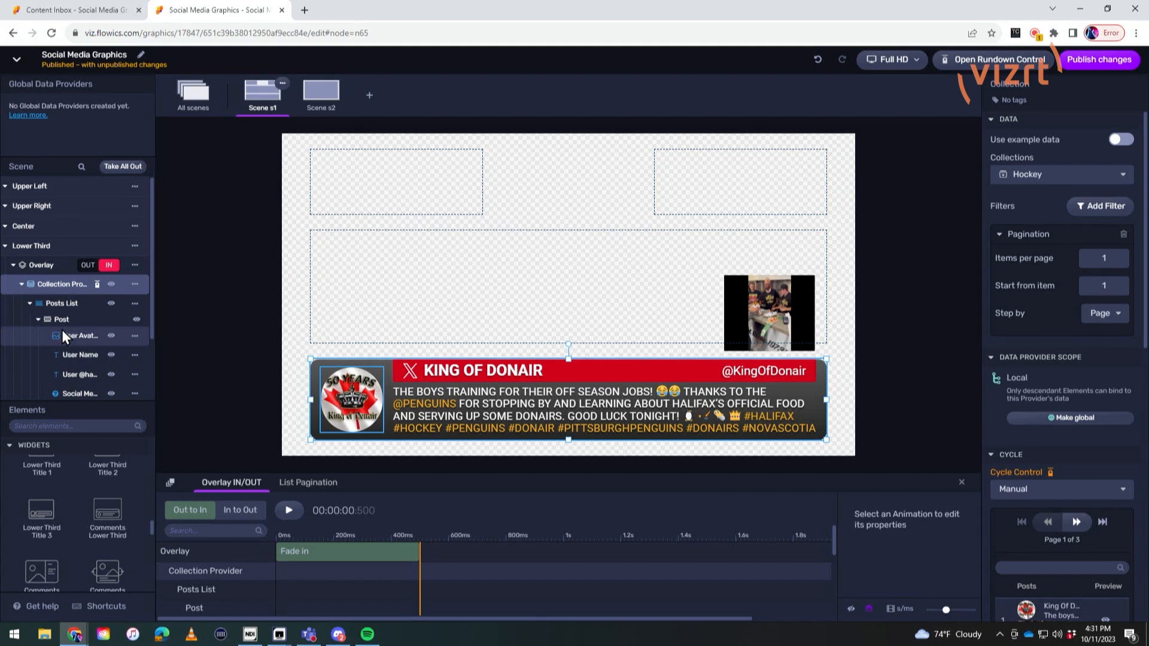
# Step: Examine the widget's avatar, user name, handle, social media icon and post content by toggling their visibility, and review the post content's properties
pyautogui.click(114, 340)
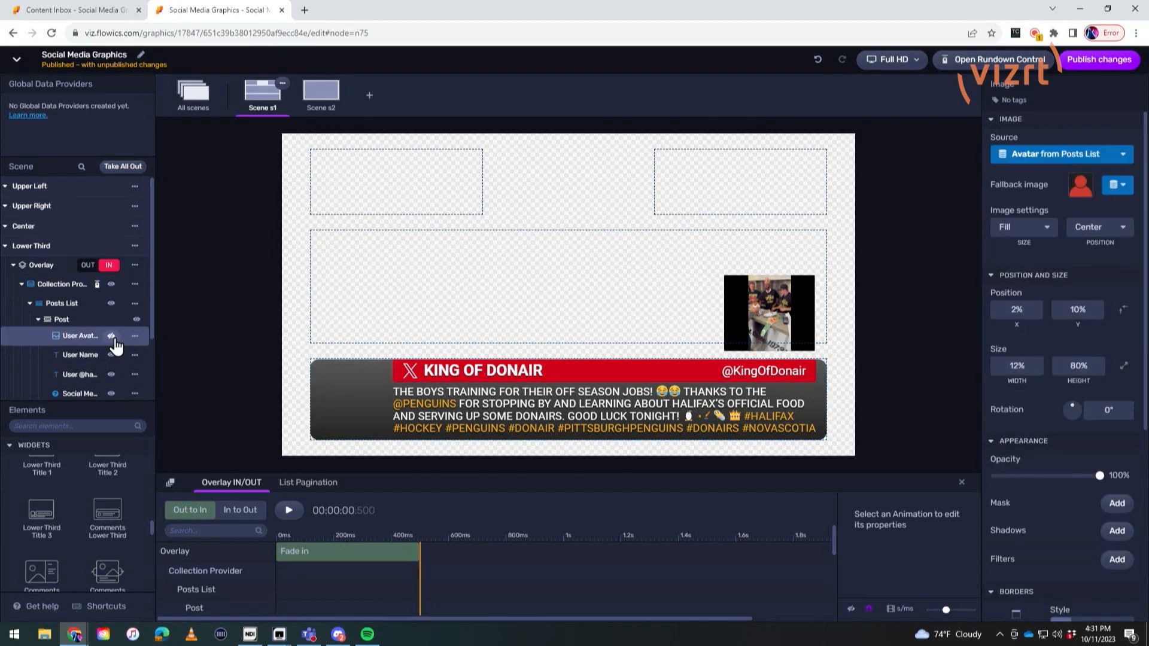
pyautogui.click(112, 359)
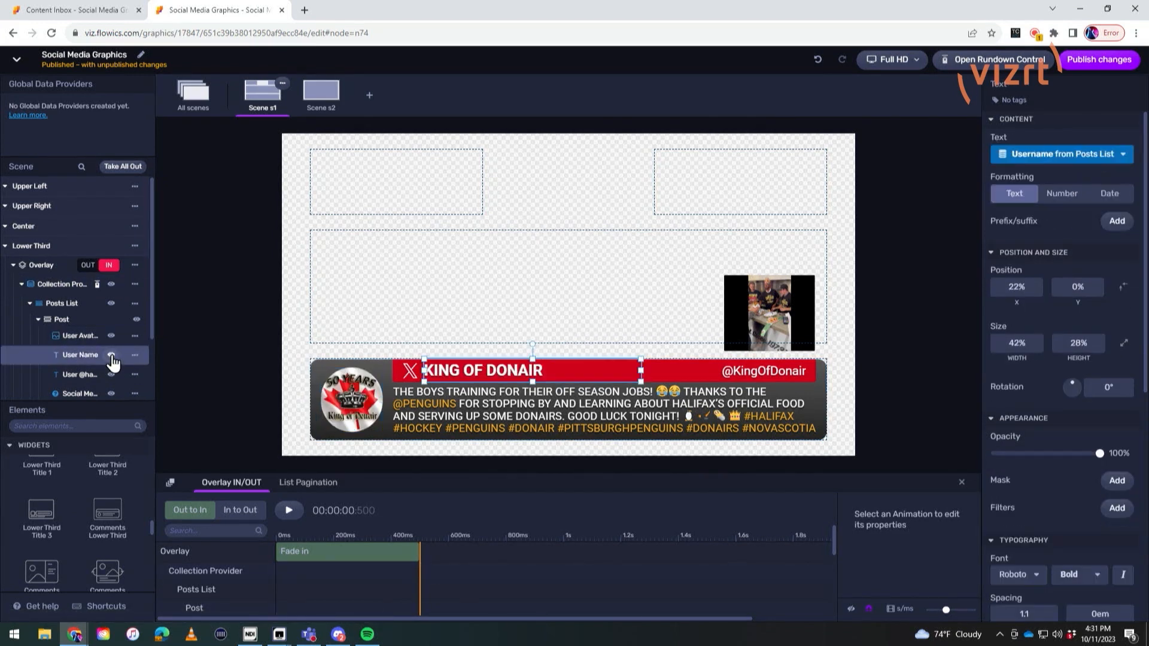
pyautogui.click(112, 377)
pyautogui.click(111, 377)
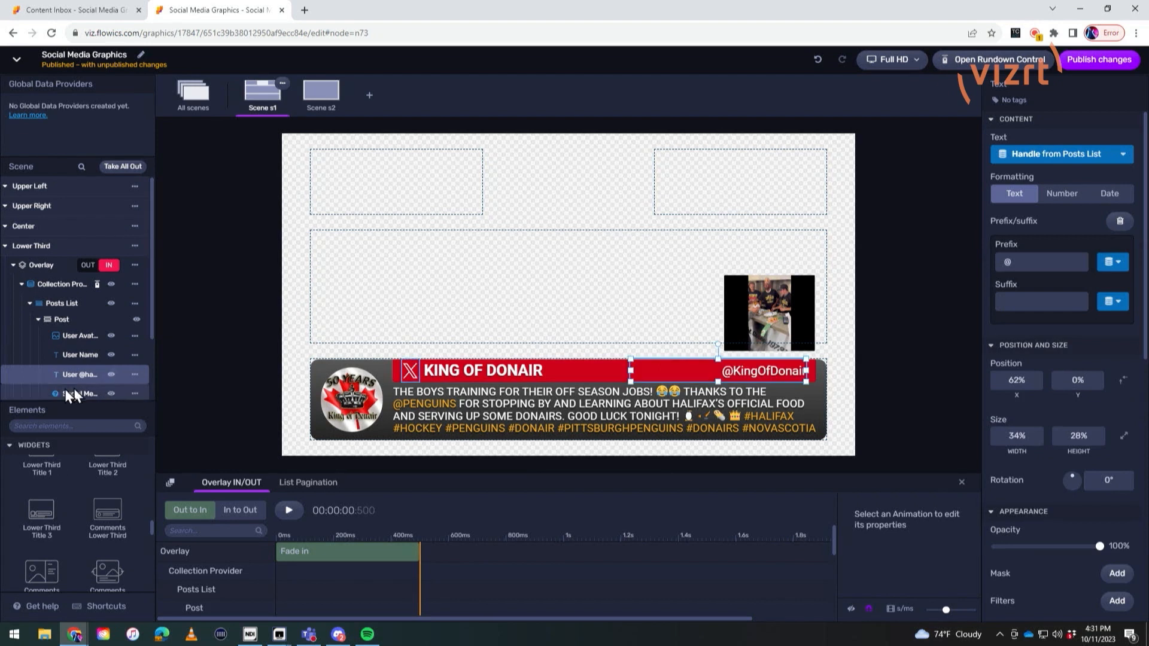
pyautogui.scroll(-1, 112, 359)
pyautogui.click(112, 317)
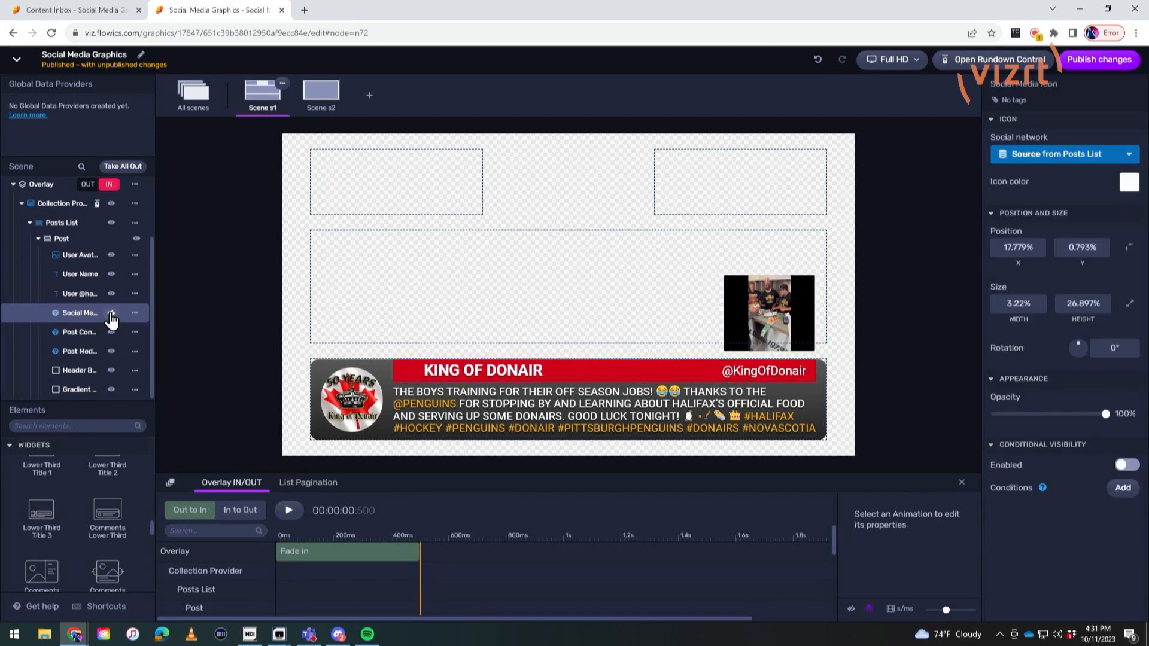
pyautogui.click(111, 332)
pyautogui.click(112, 333)
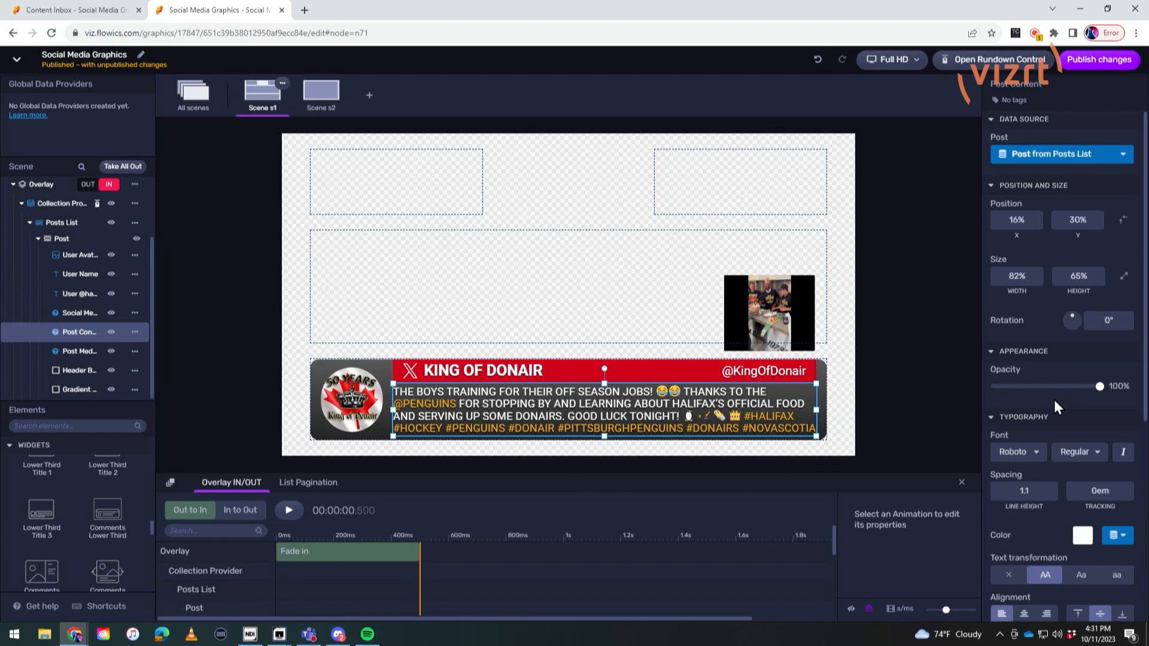
pyautogui.scroll(-3, 1054, 402)
pyautogui.scroll(2, 1054, 401)
pyautogui.scroll(2, 76, 283)
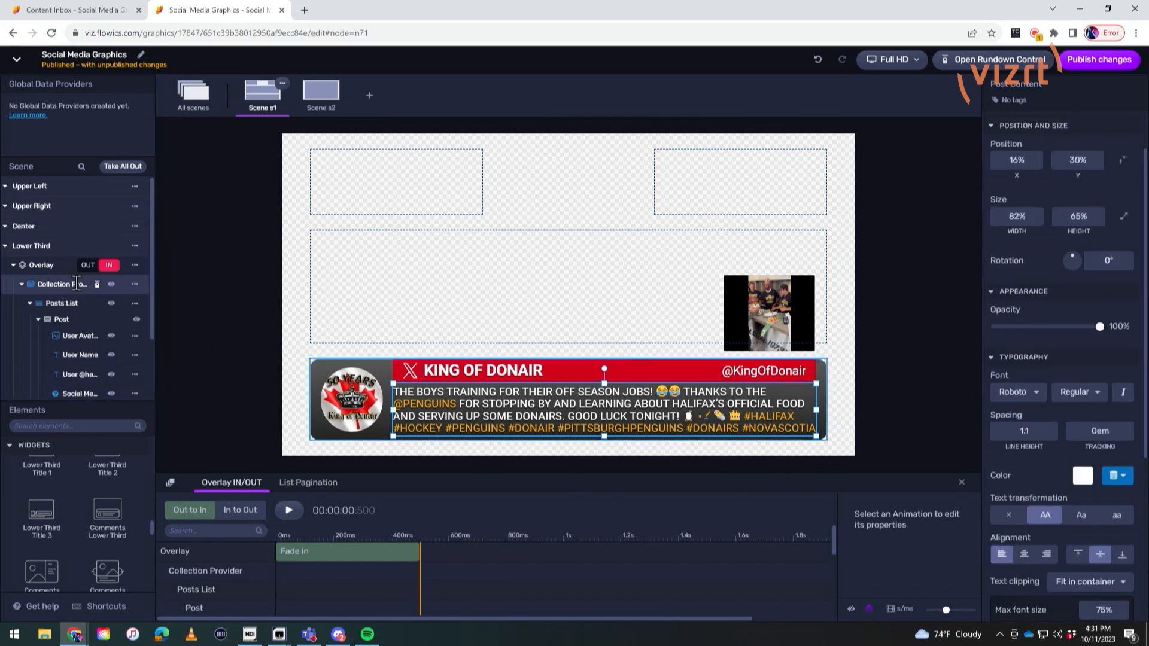
# Step: Set the collection provider's cycle control to Automatic with an interval of 5 s
pyautogui.click(76, 284)
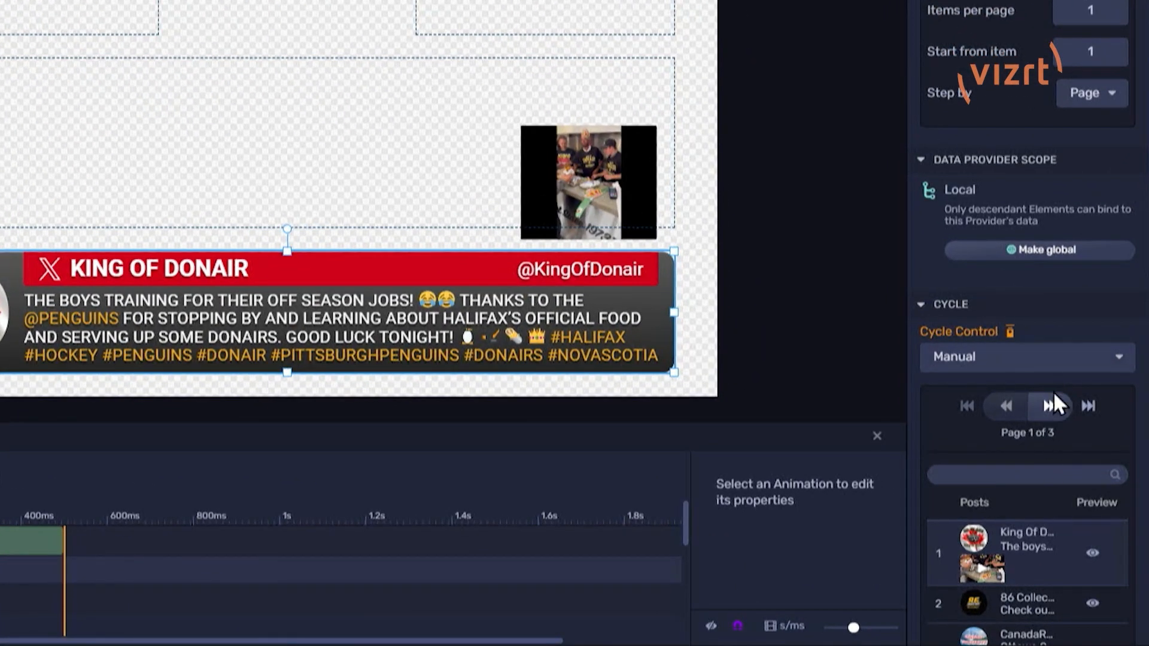
pyautogui.scroll(-2, 1054, 421)
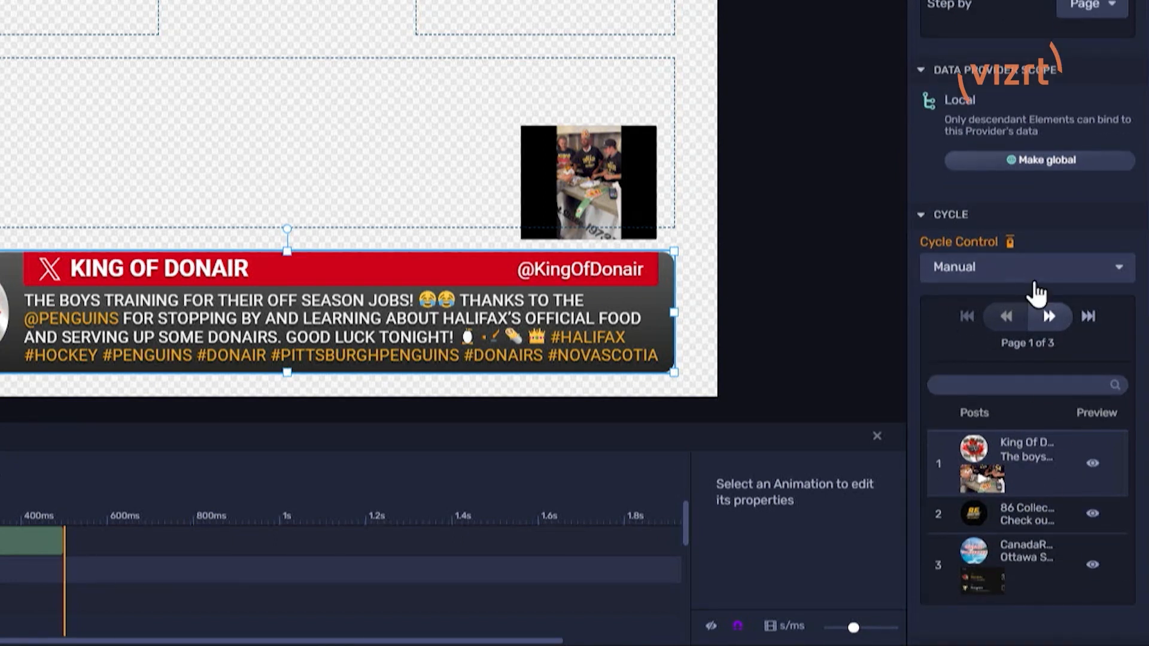
pyautogui.click(995, 285)
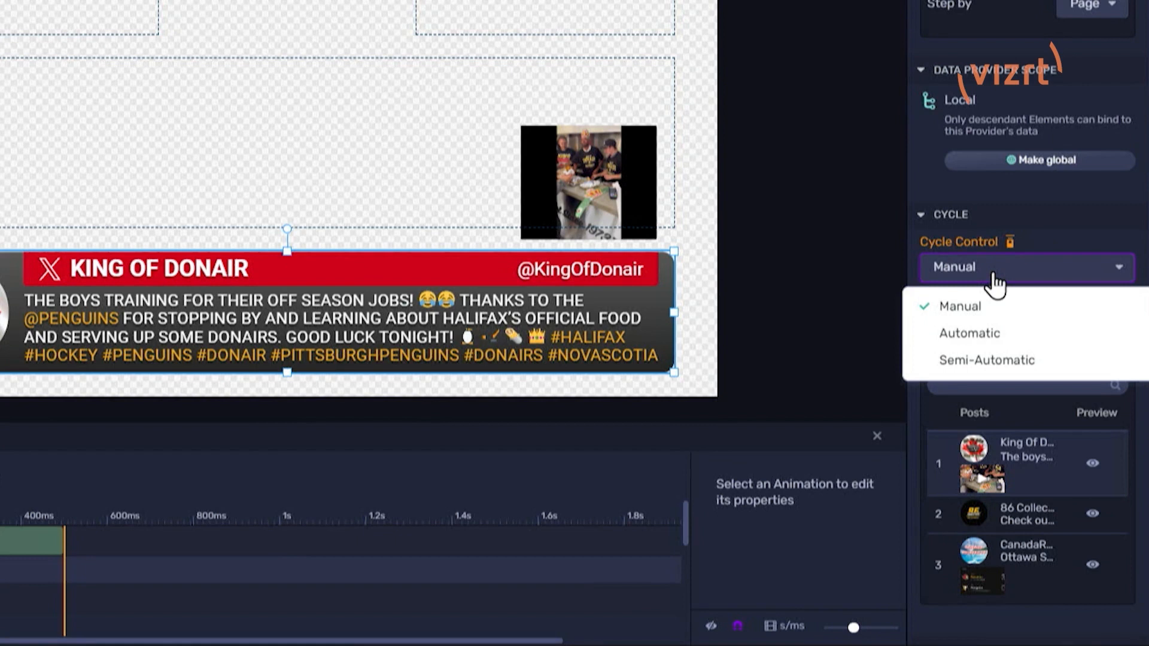
pyautogui.click(996, 341)
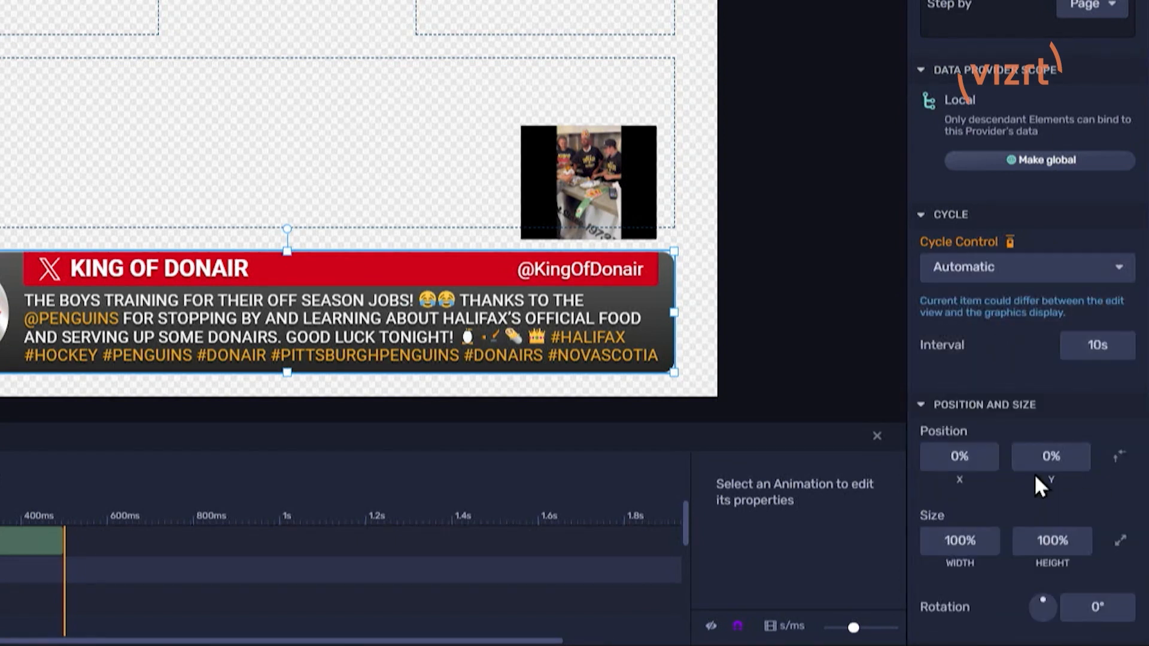
pyautogui.click(1072, 347)
pyautogui.click(1073, 345)
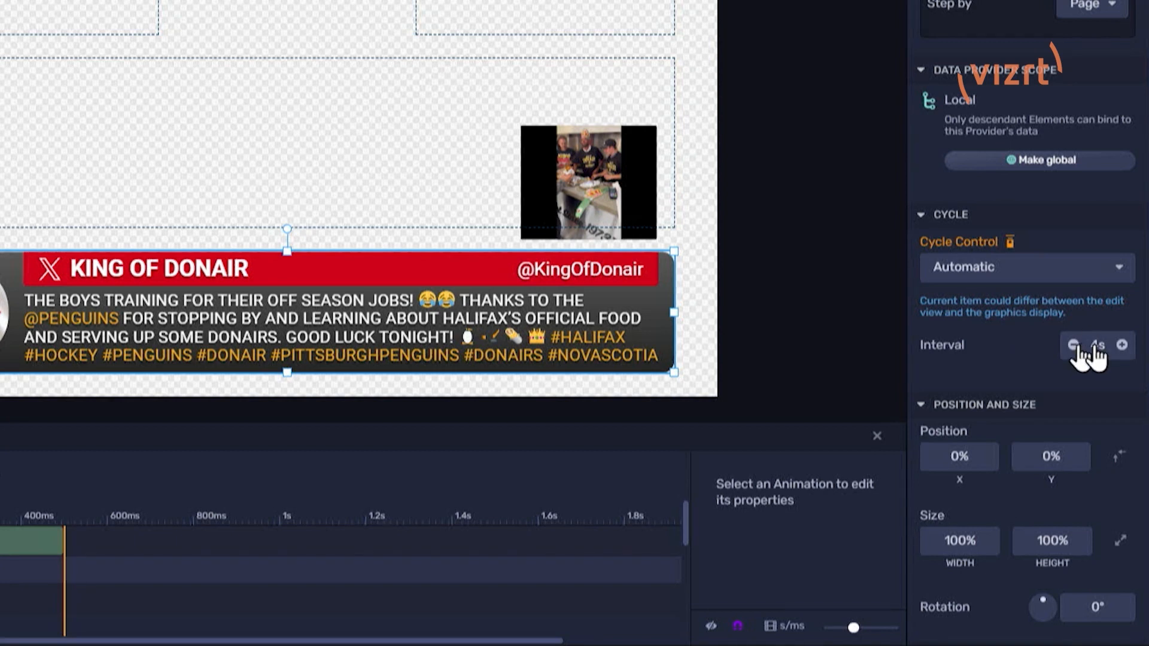
pyautogui.click(1121, 345)
pyautogui.scroll(-5, 981, 362)
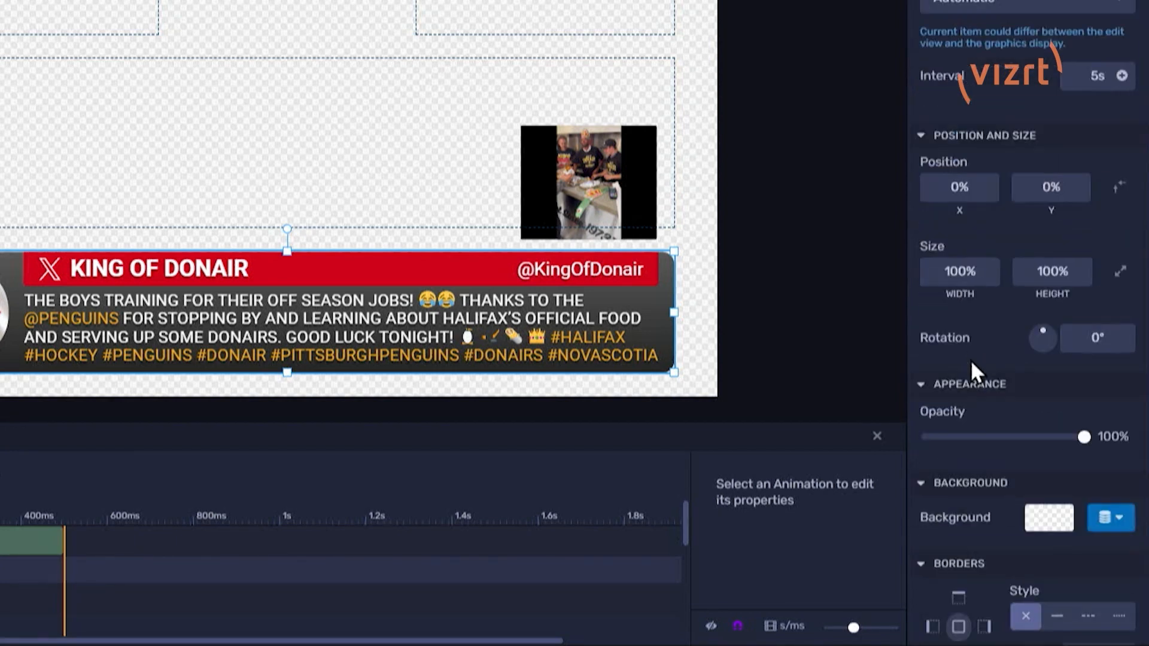
pyautogui.scroll(7, 1008, 461)
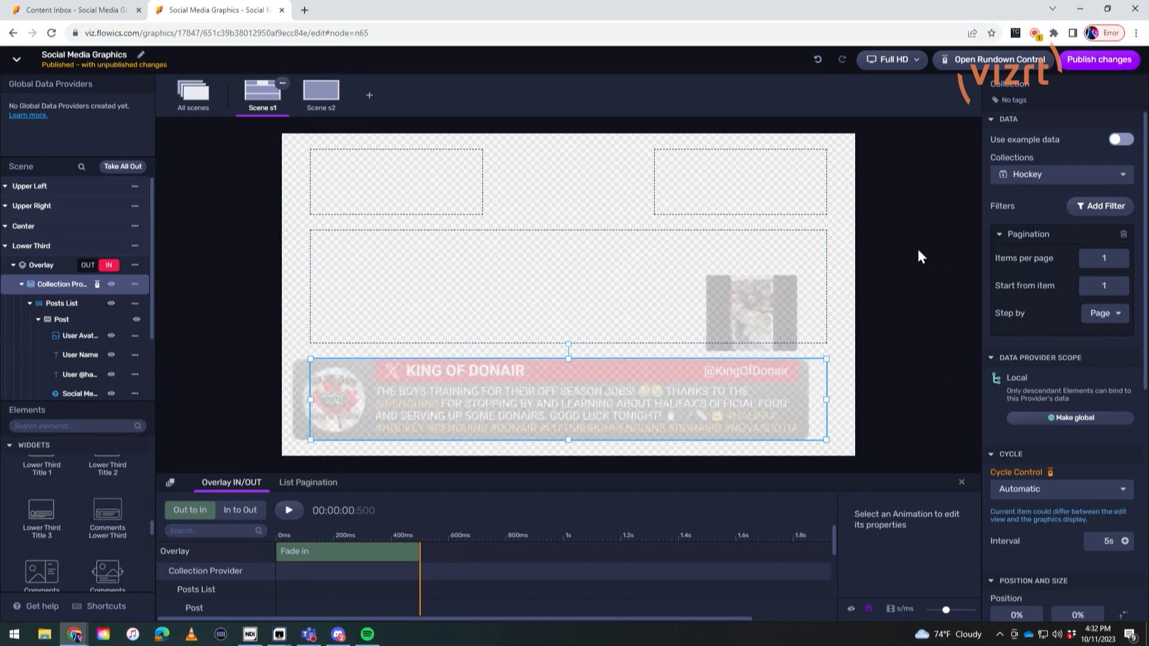
# Step: Publish the graphics package changes and open its Rundown Control
pyautogui.click(1099, 60)
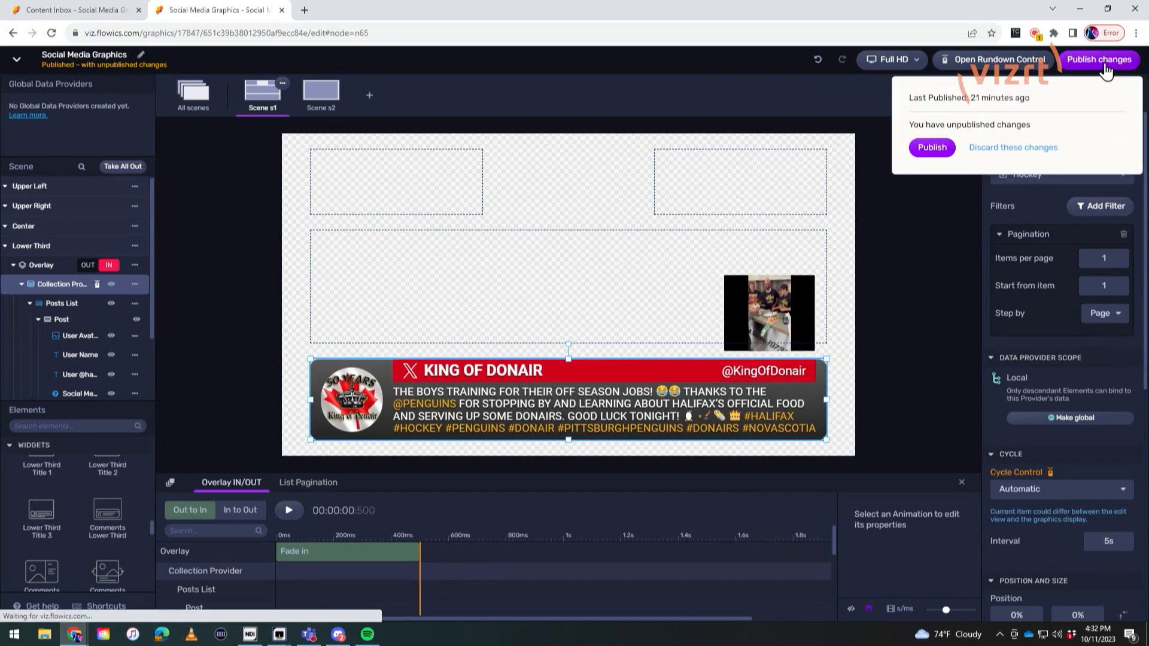
pyautogui.click(933, 150)
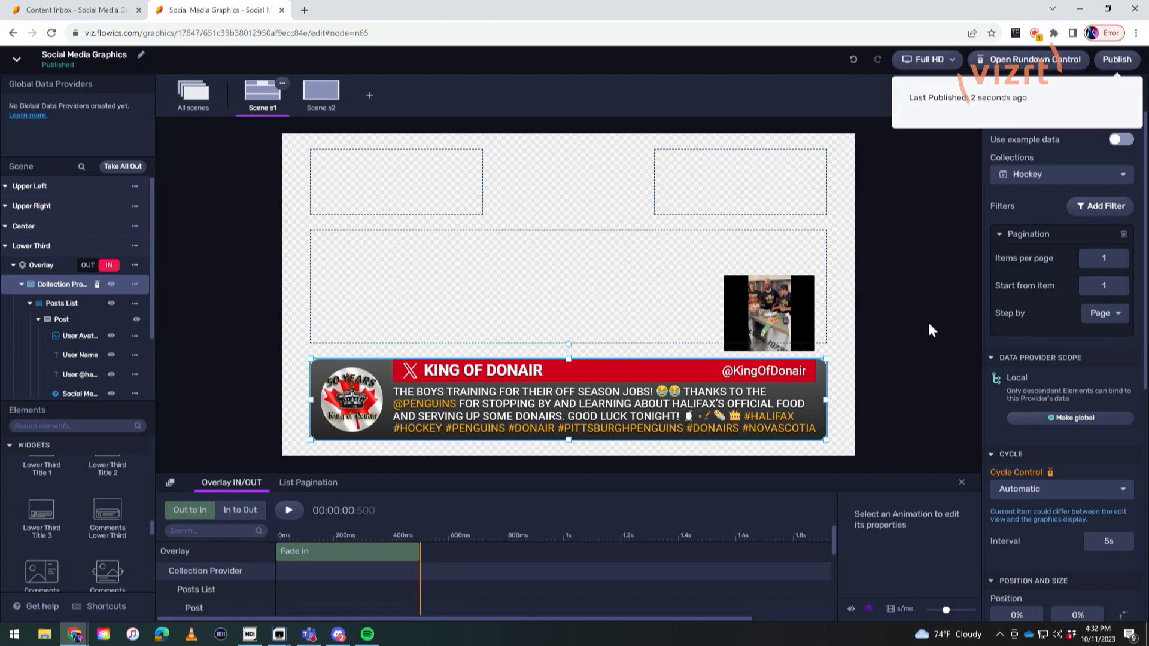
pyautogui.click(1039, 68)
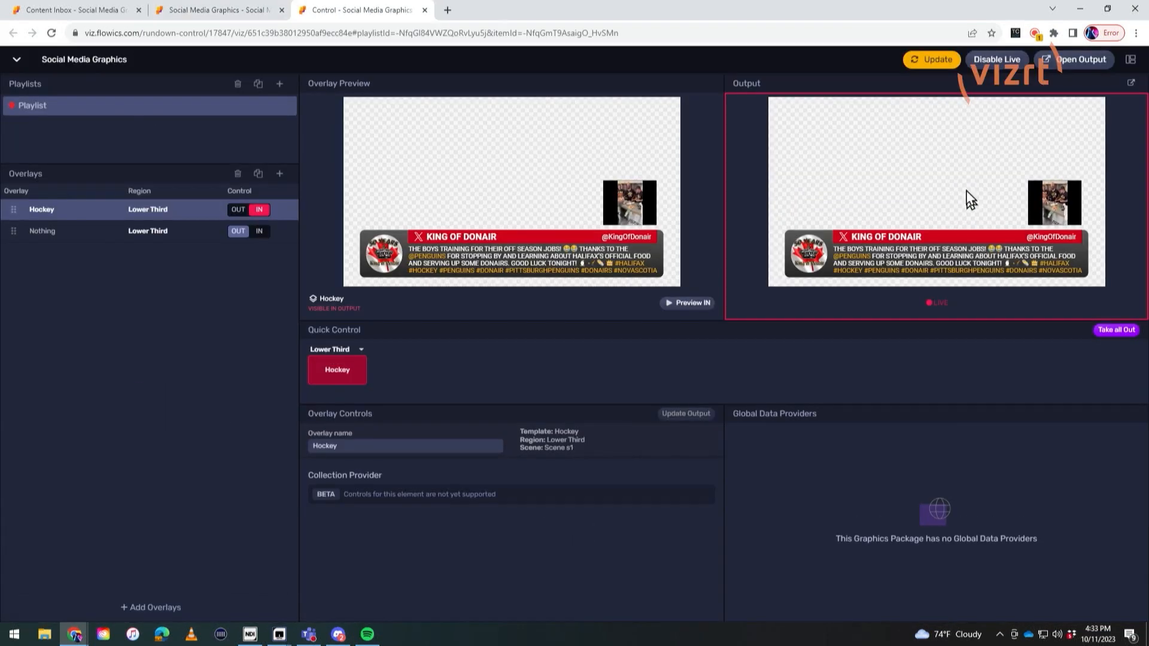
# Step: Reload the rundown with the published changes and remove both deleted overlays from the playlist
pyautogui.click(940, 60)
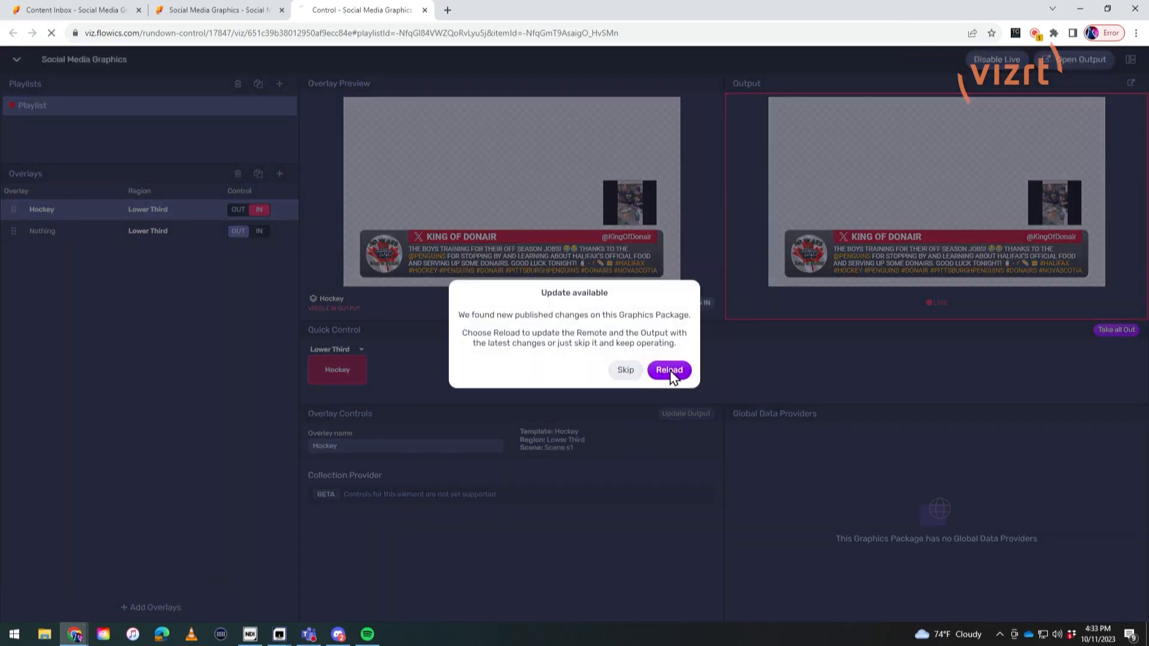
pyautogui.click(670, 371)
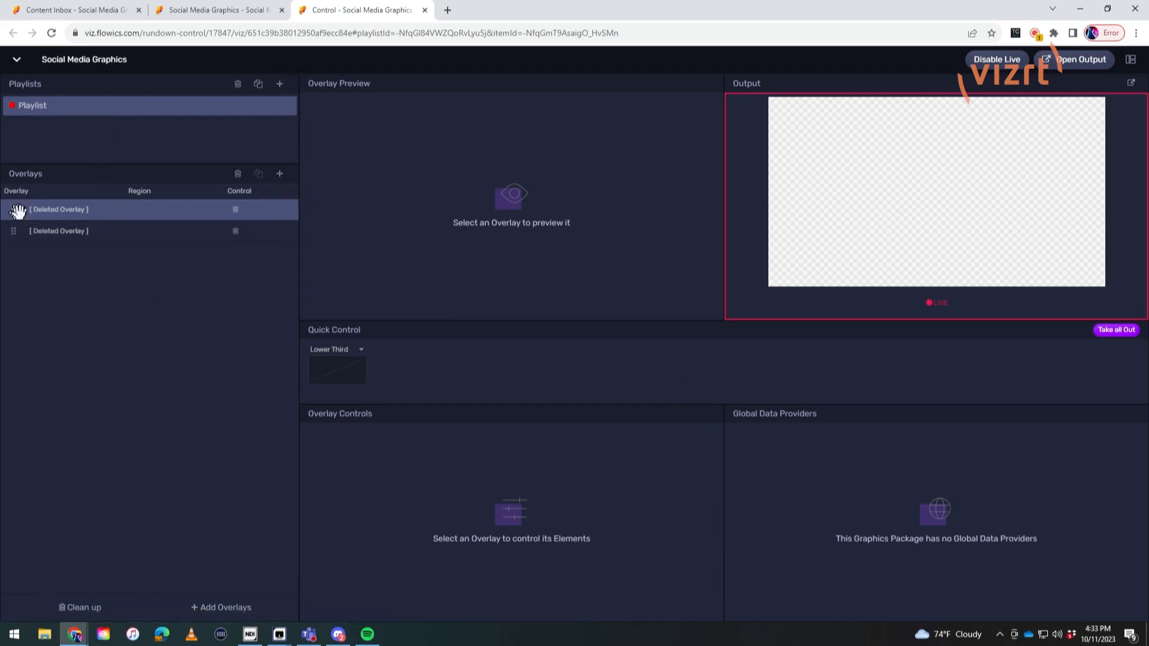
pyautogui.click(236, 230)
pyautogui.click(236, 210)
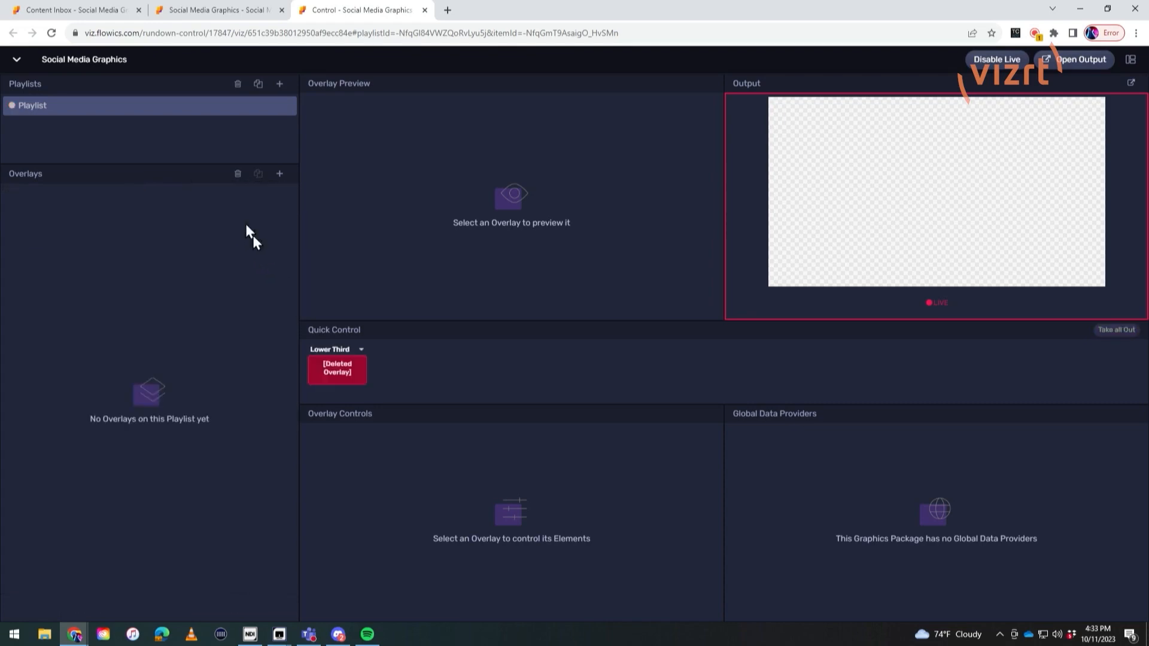
# Step: Add the Scene S1 Lower Third overlay to the playlist and take it in to the live output
pyautogui.click(279, 174)
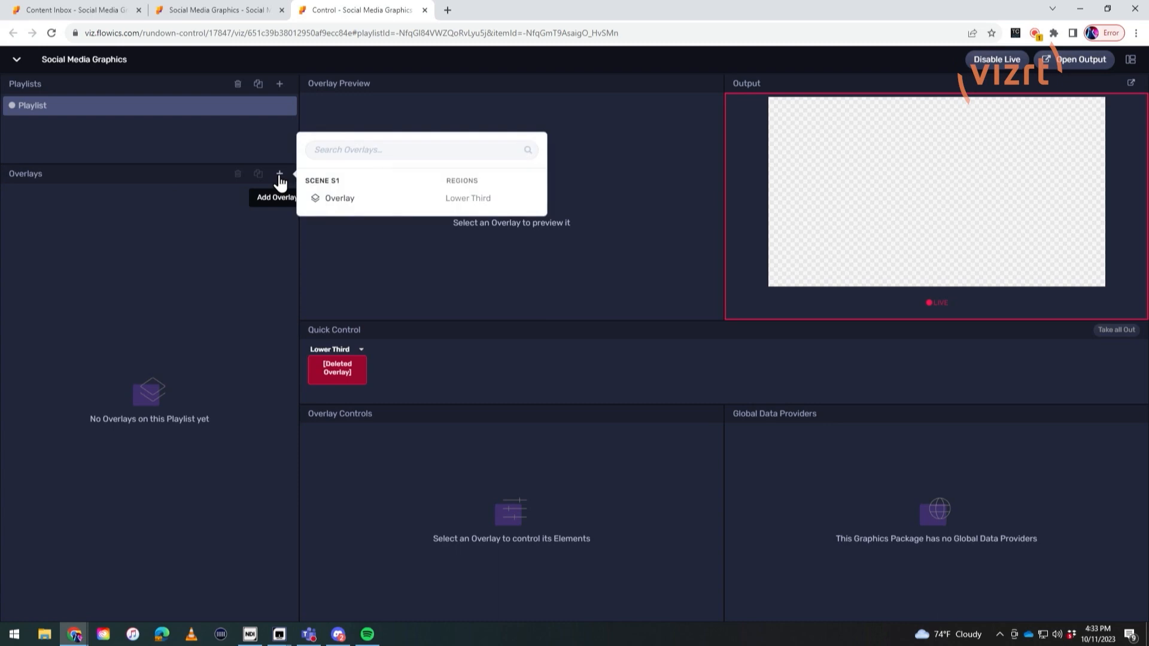
pyautogui.click(386, 202)
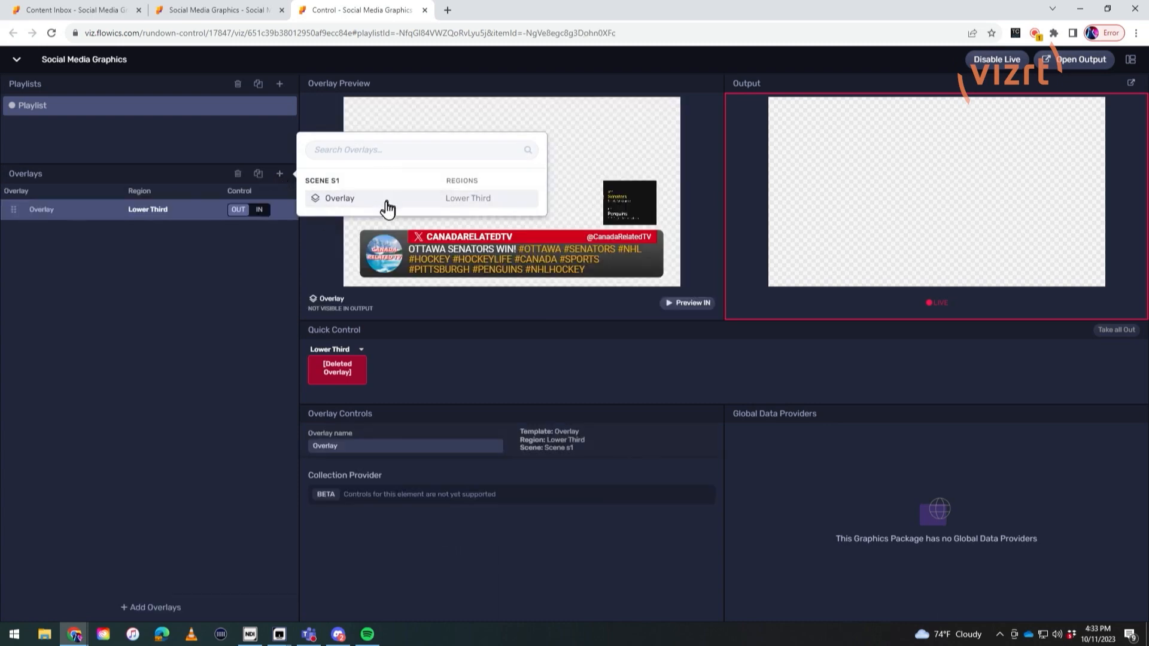
pyautogui.click(158, 351)
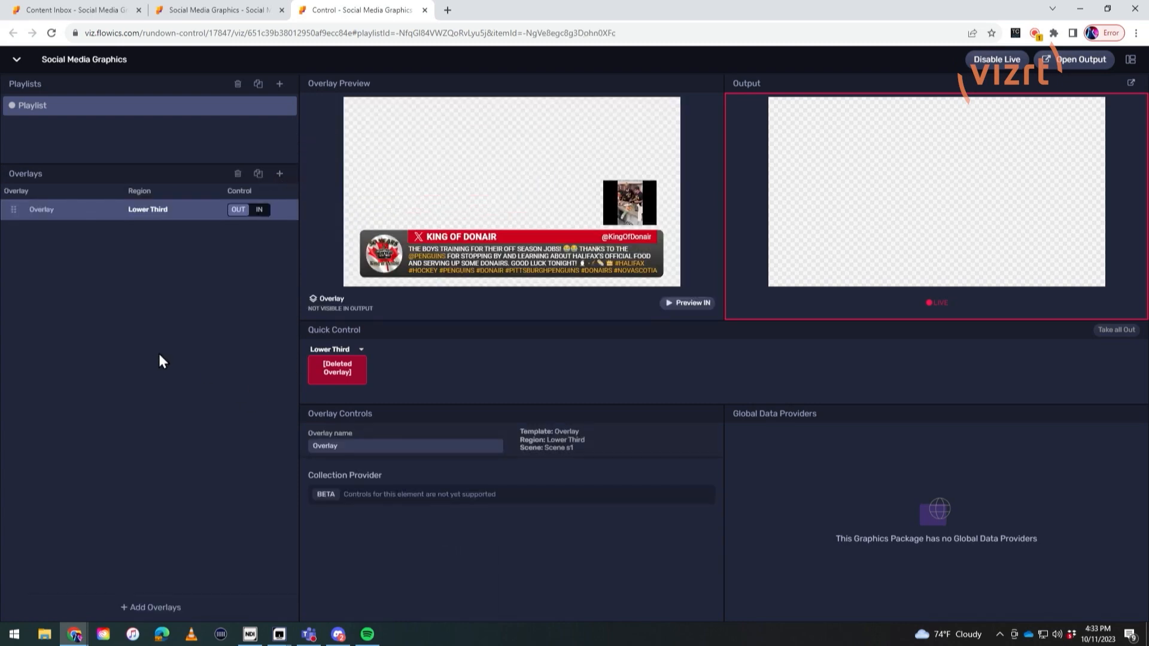
pyautogui.click(257, 212)
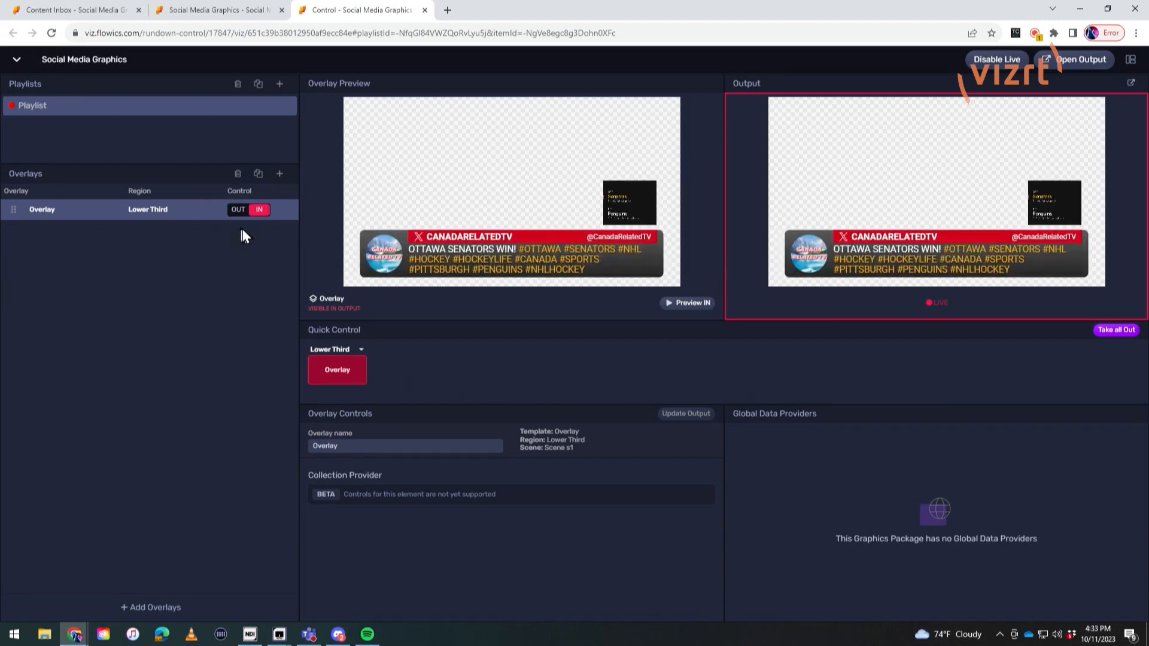
# Step: Open the live output page of the graphics package and copy its URL
pyautogui.click(1063, 66)
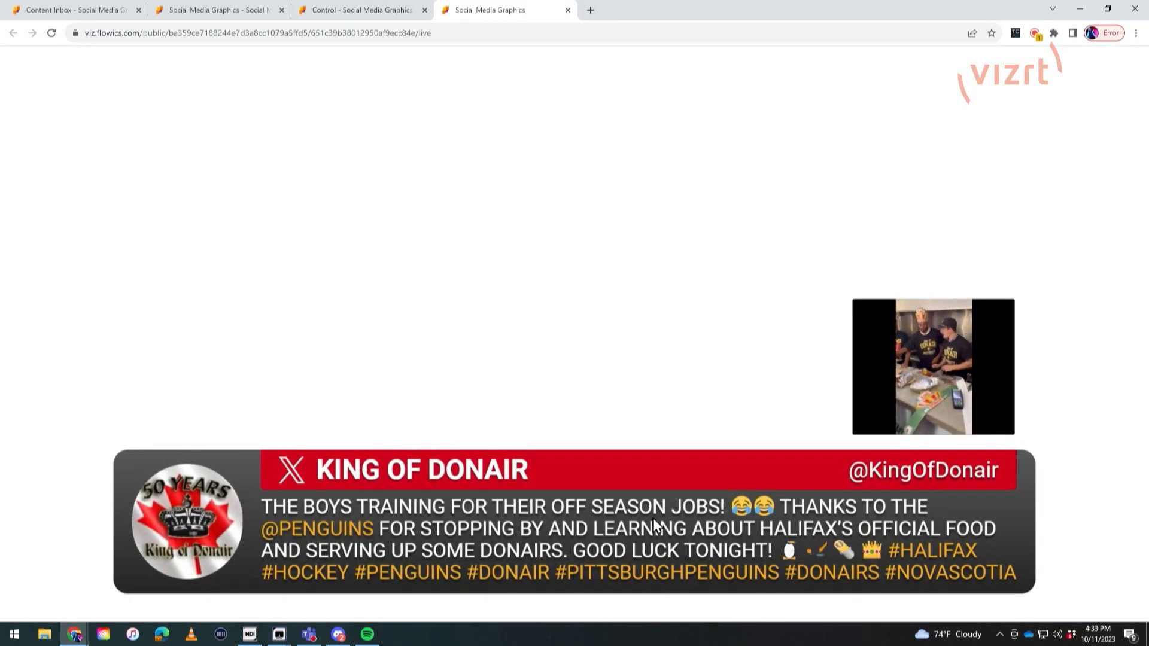
pyautogui.click(387, 33)
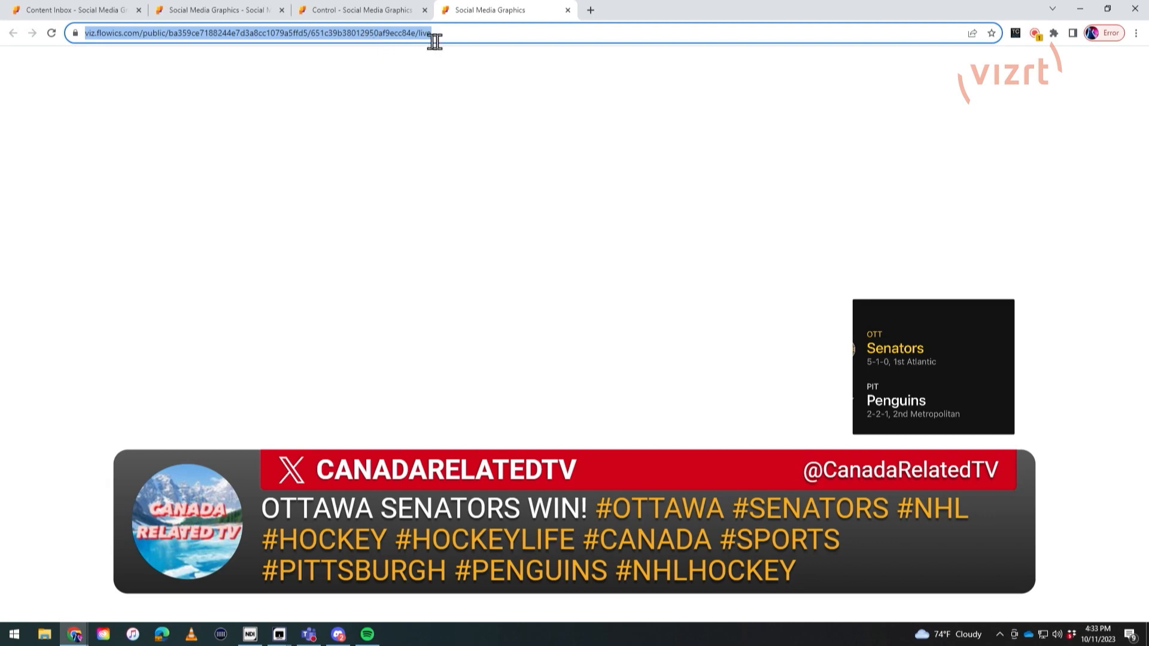
pyautogui.rightClick(387, 36)
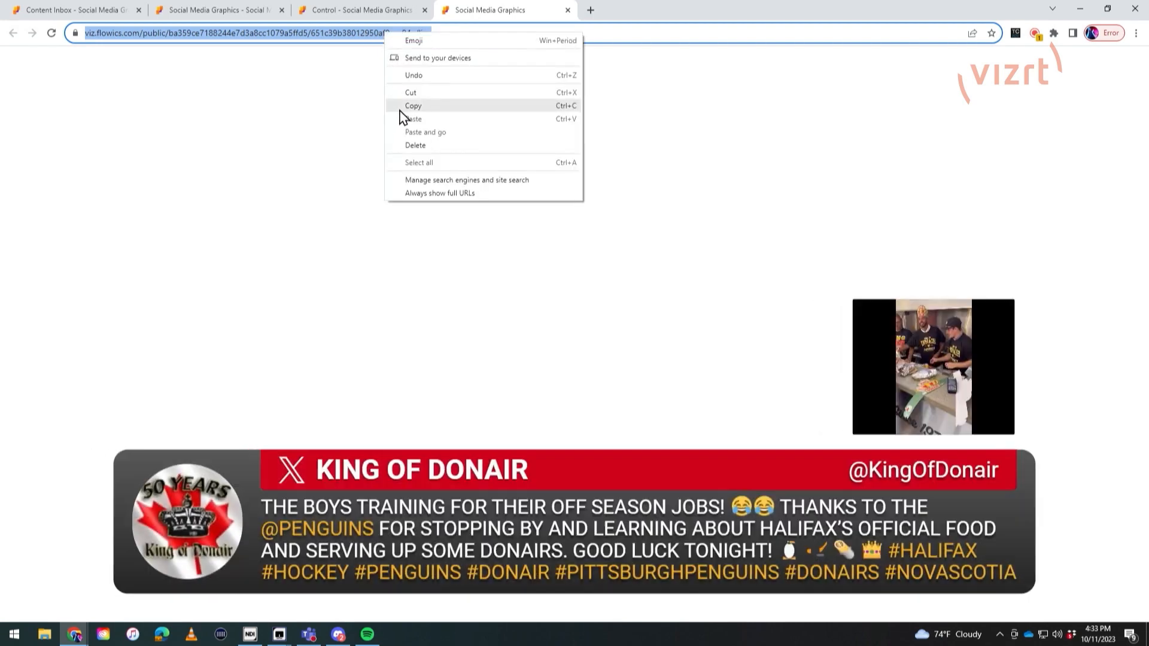
pyautogui.click(405, 108)
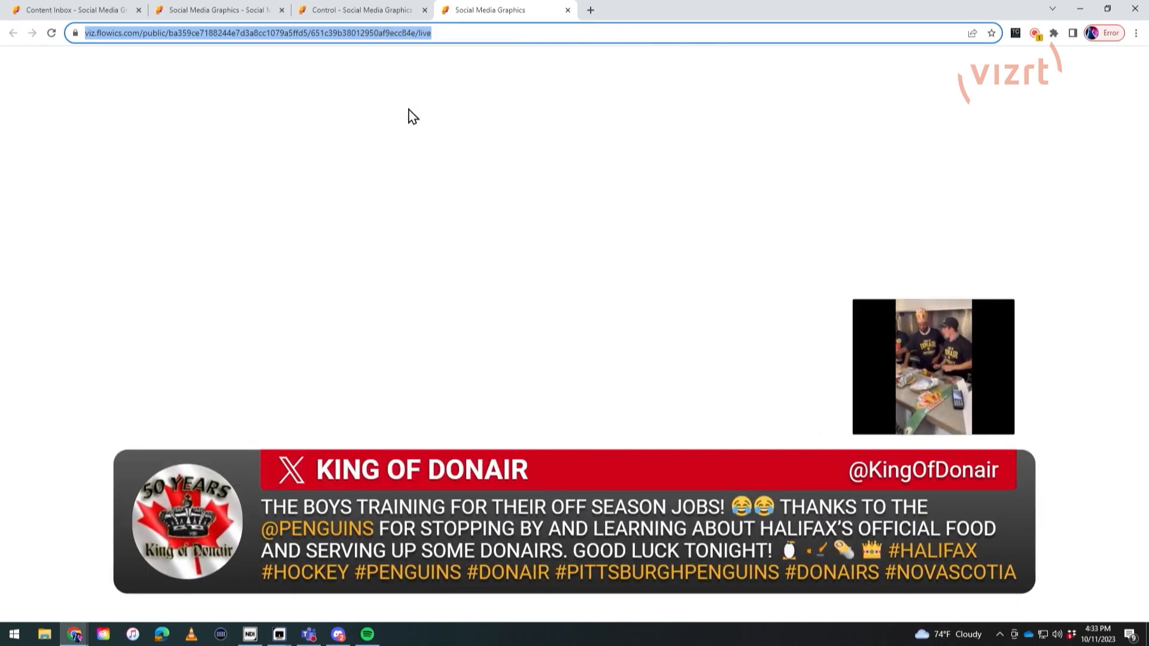
# Step: Shrink the browser window, switch to the NDI multiviewer of TC2-CONTROLLER and maximize it
pyautogui.click(1107, 9)
pyautogui.moveTo(792, 16); pyautogui.dragTo(632, 20)
pyautogui.click(927, 204)
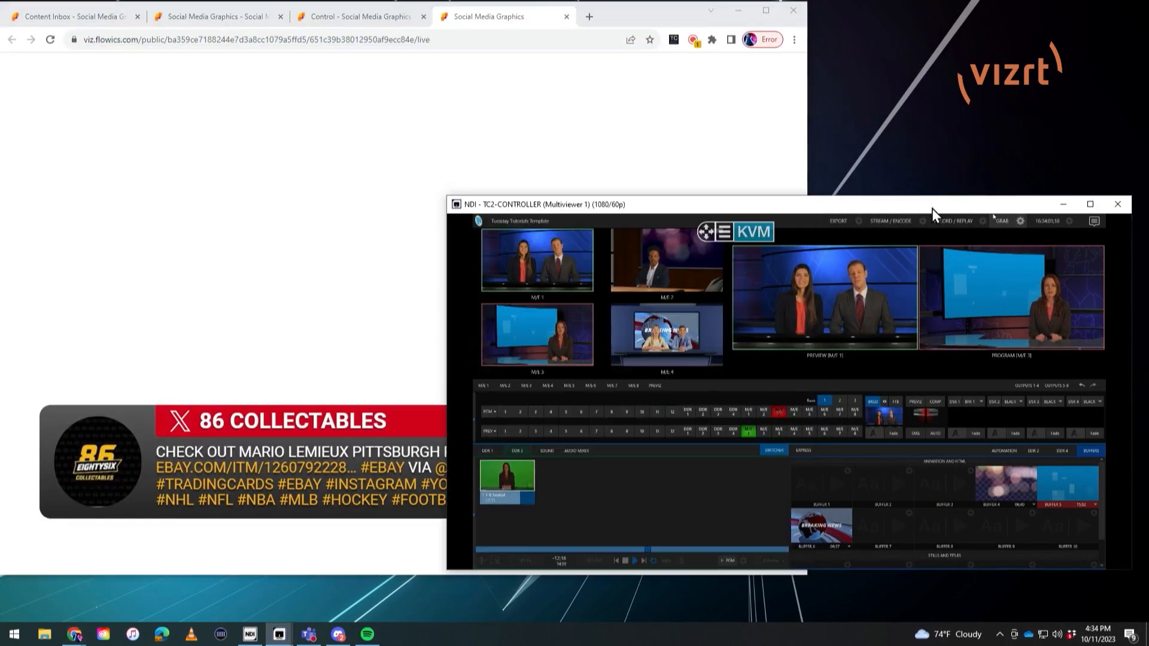
pyautogui.doubleClick(939, 204)
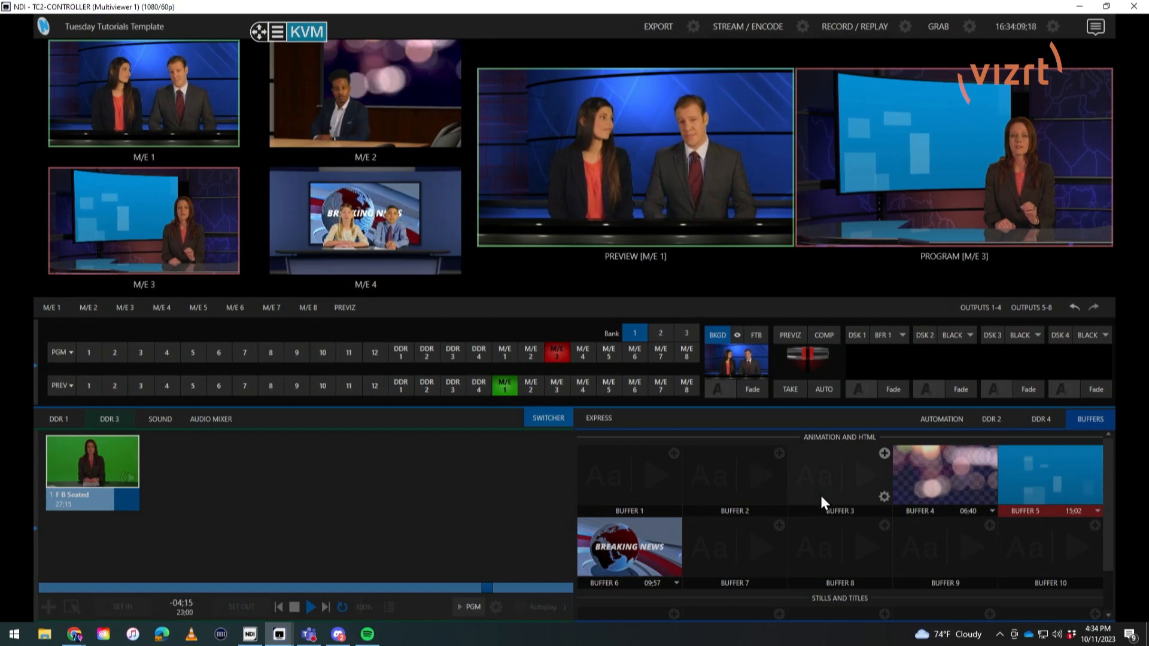
# Step: Load the copied output URL into Buffer 1 as a web browser source and fade in DSK 1 over the program
pyautogui.click(673, 454)
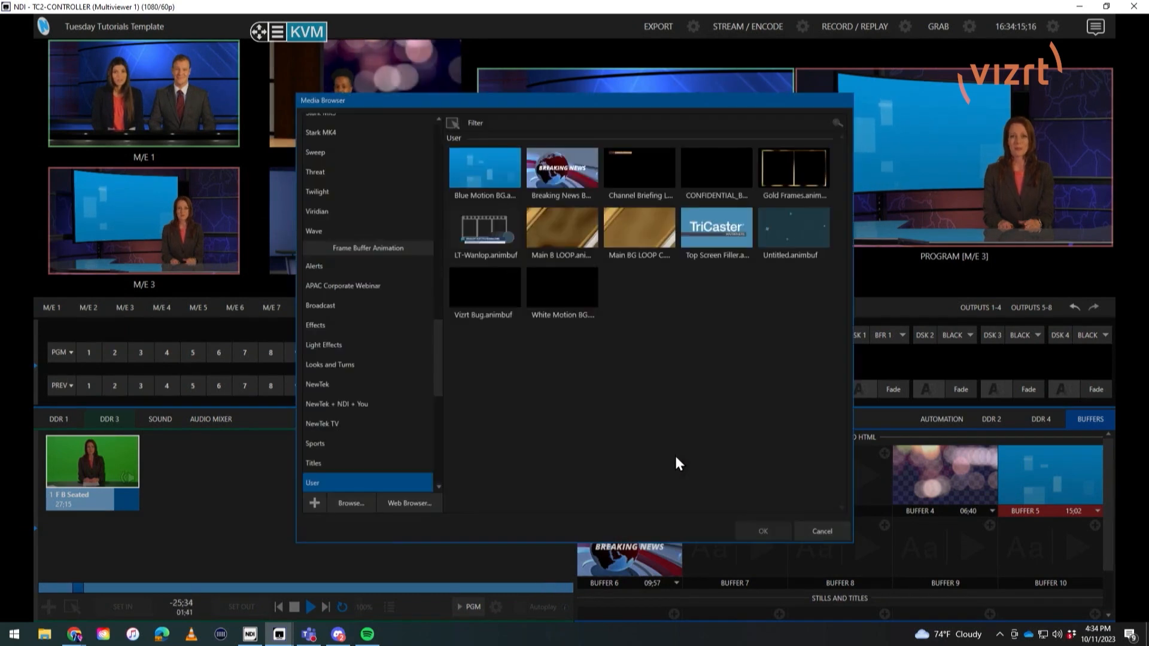
pyautogui.click(405, 503)
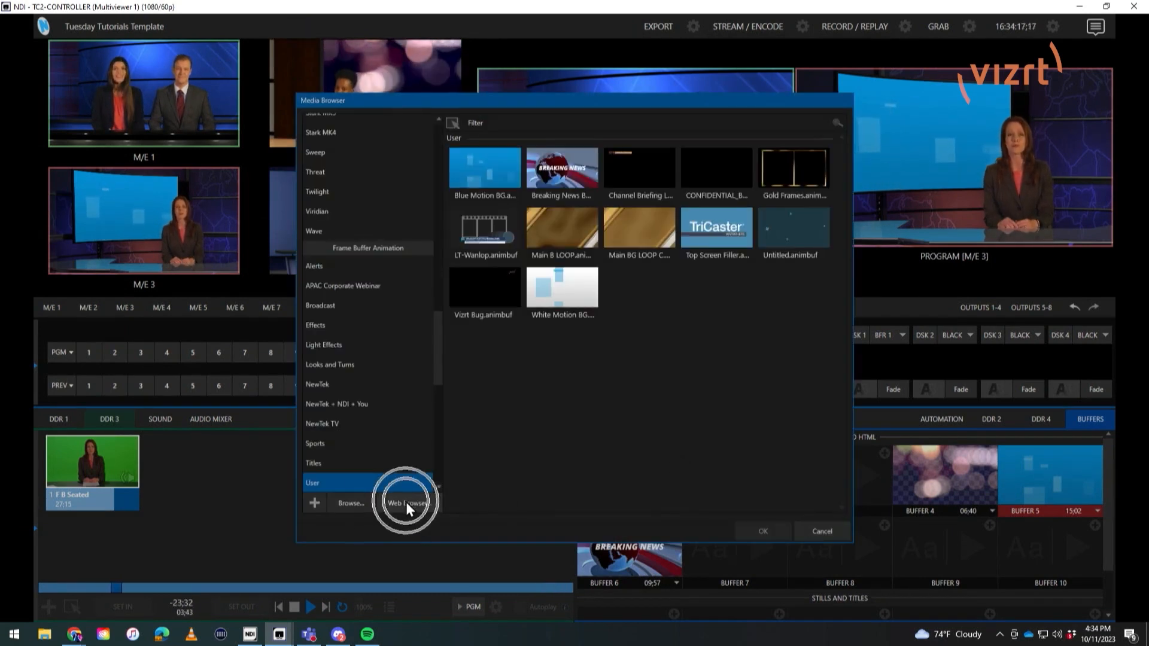
pyautogui.click(526, 223)
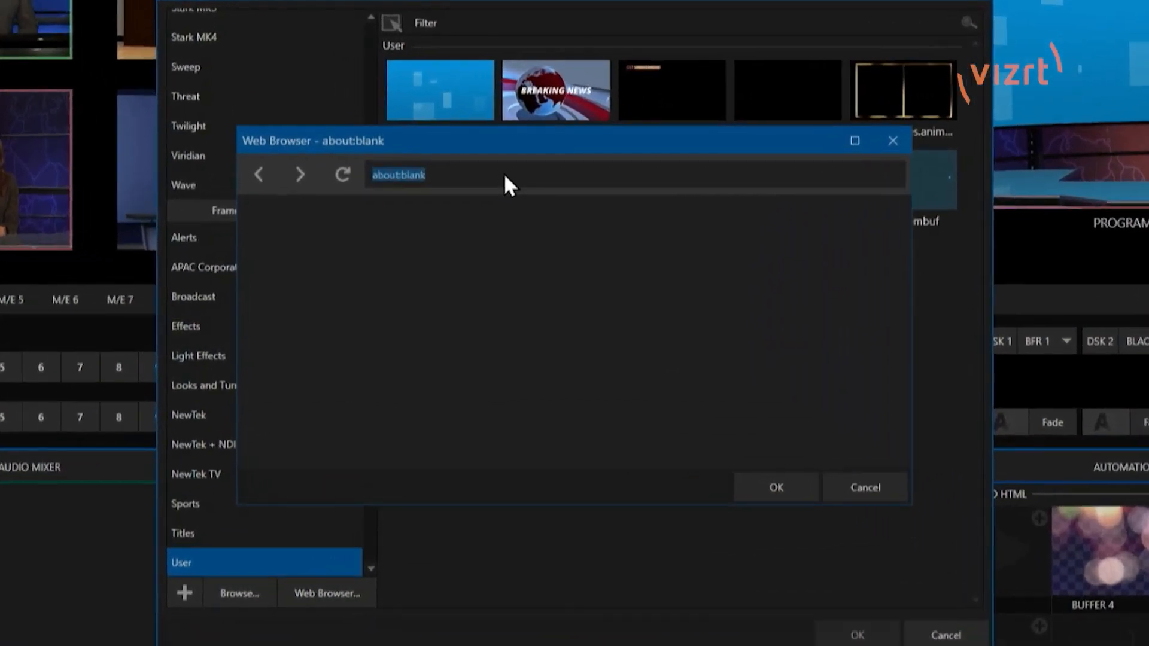
pyautogui.hotkey('ctrl', 'v')
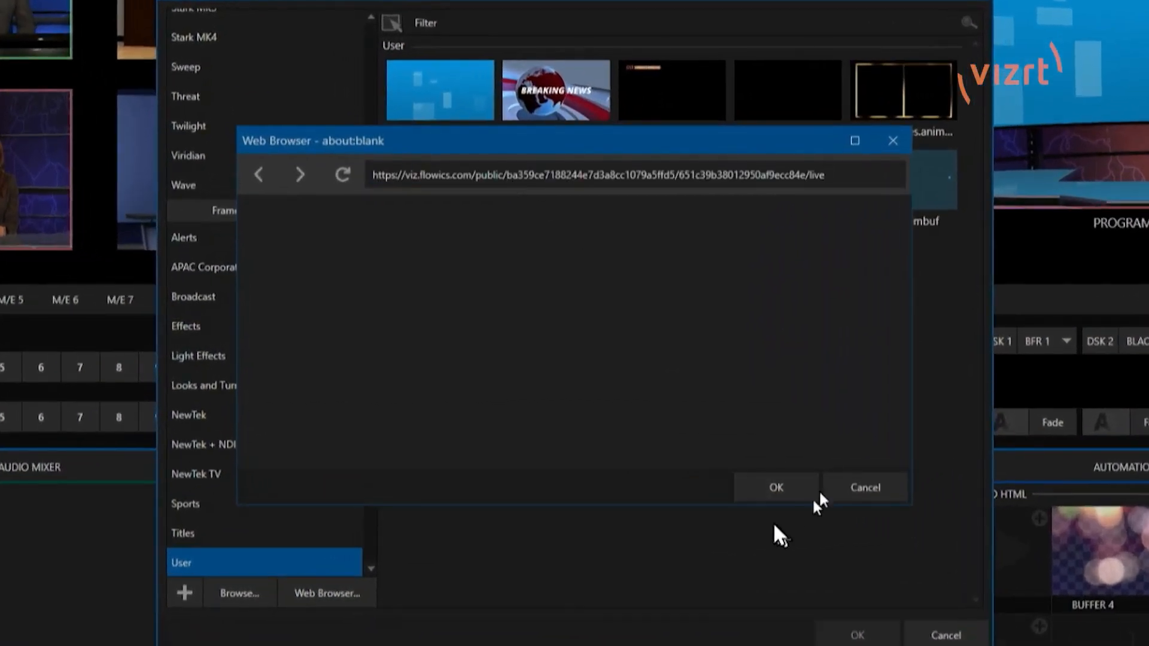
pyautogui.click(781, 484)
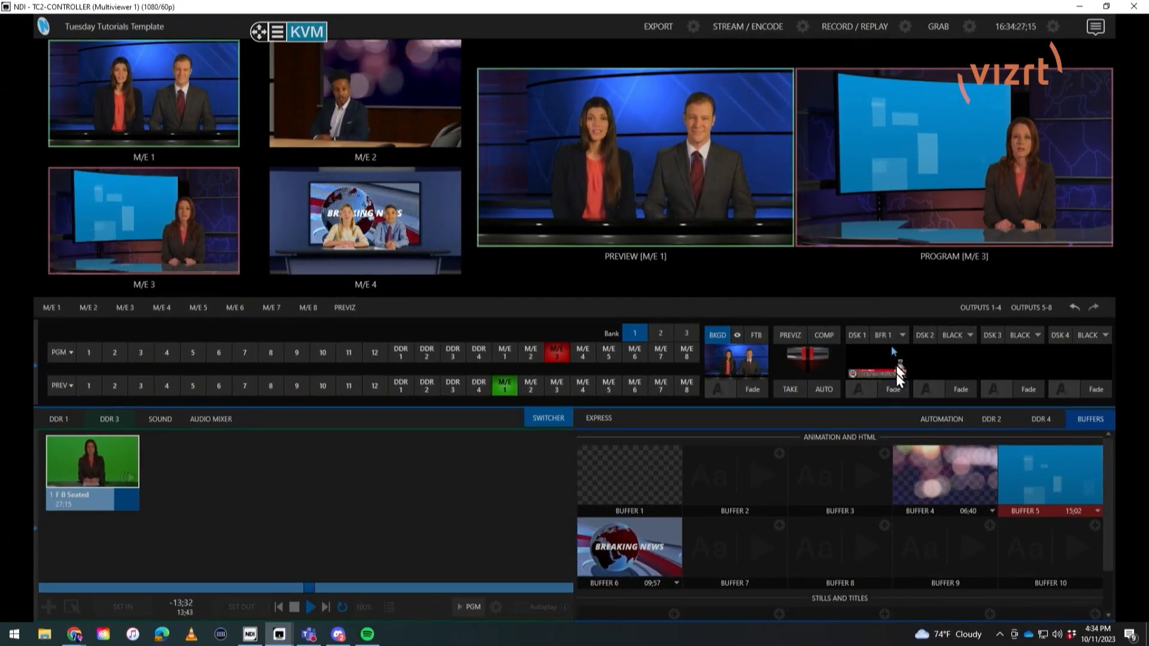
pyautogui.click(894, 389)
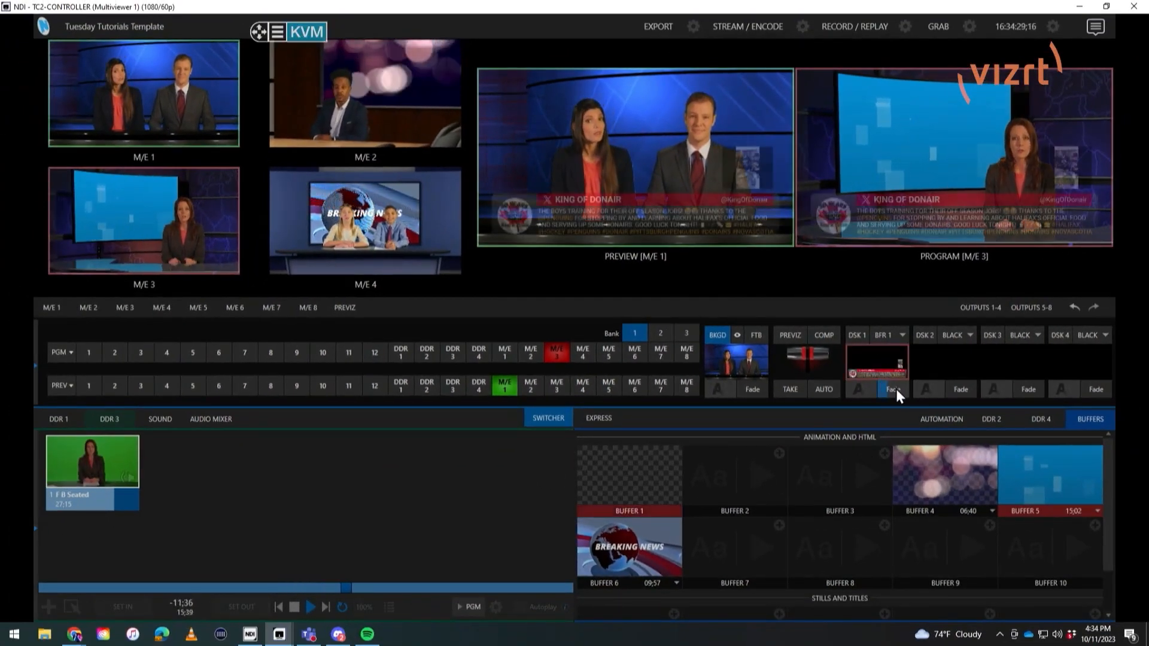